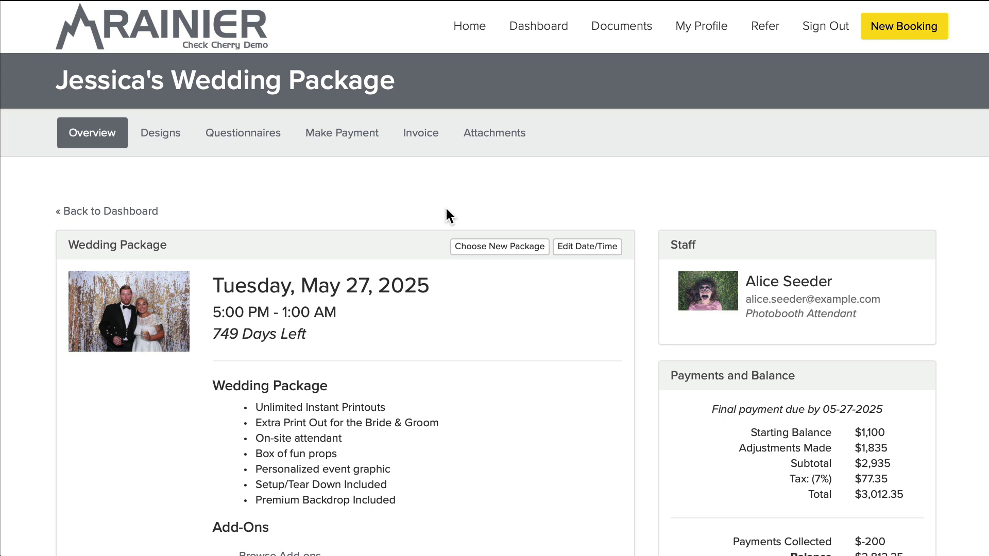
Browse the booking's design templates and preview the 2 shot simple_Blue template.
click(177, 132)
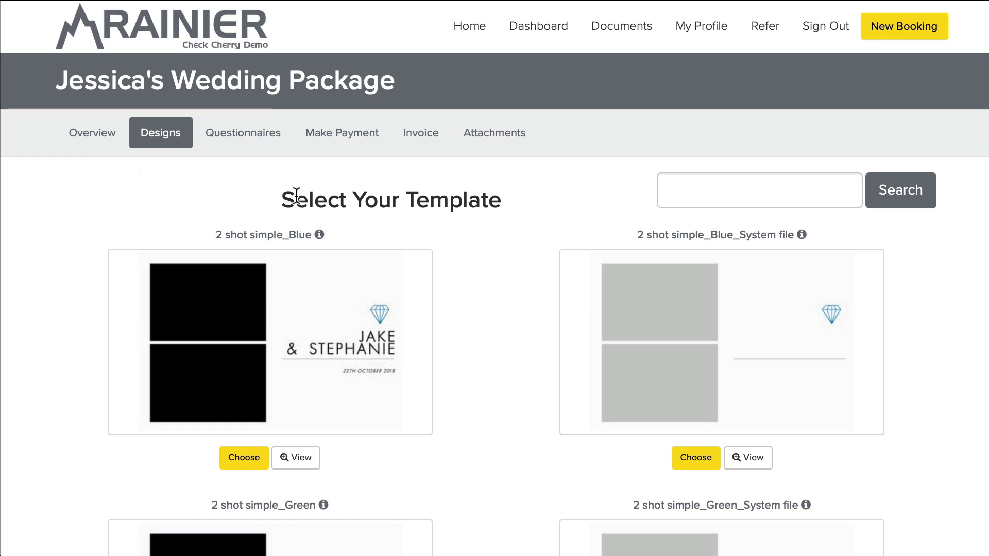
scroll(14, 216, down, 1)
scroll(14, 216, down, 8)
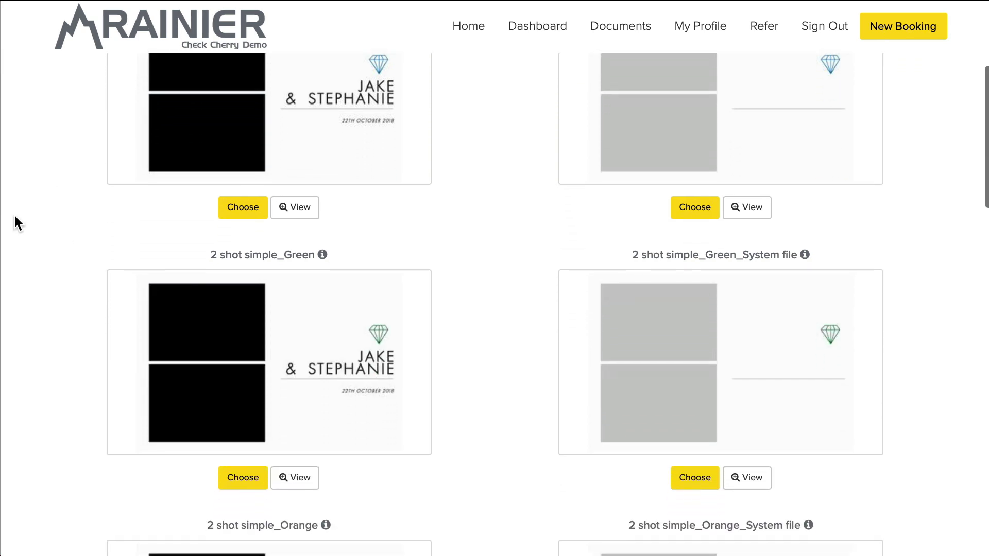
scroll(15, 223, up, 5)
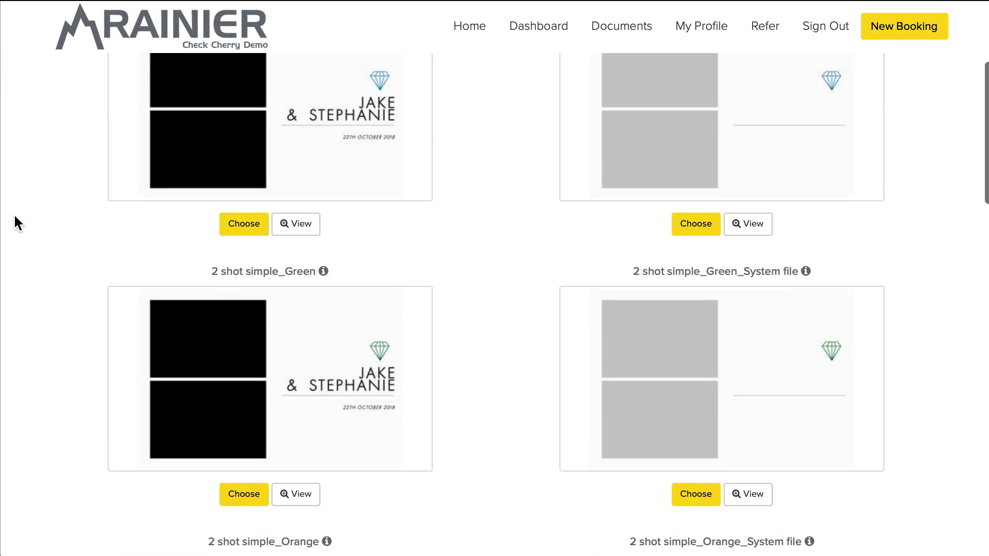
click(243, 172)
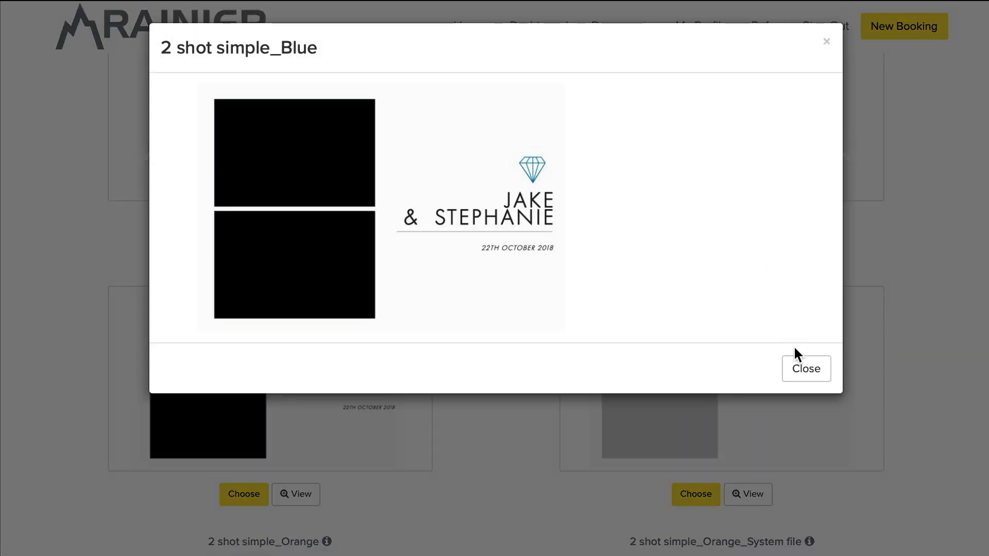
click(797, 355)
scroll(715, 298, down, 5)
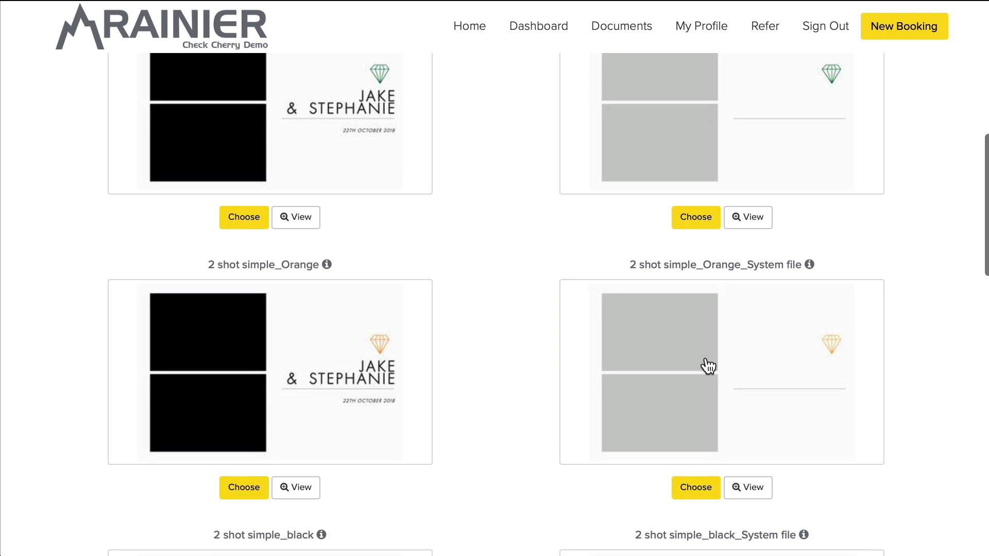
scroll(707, 366, down, 2)
Compare the Orange_System file template, then preview and choose 2 shot simple_Orange.
click(701, 411)
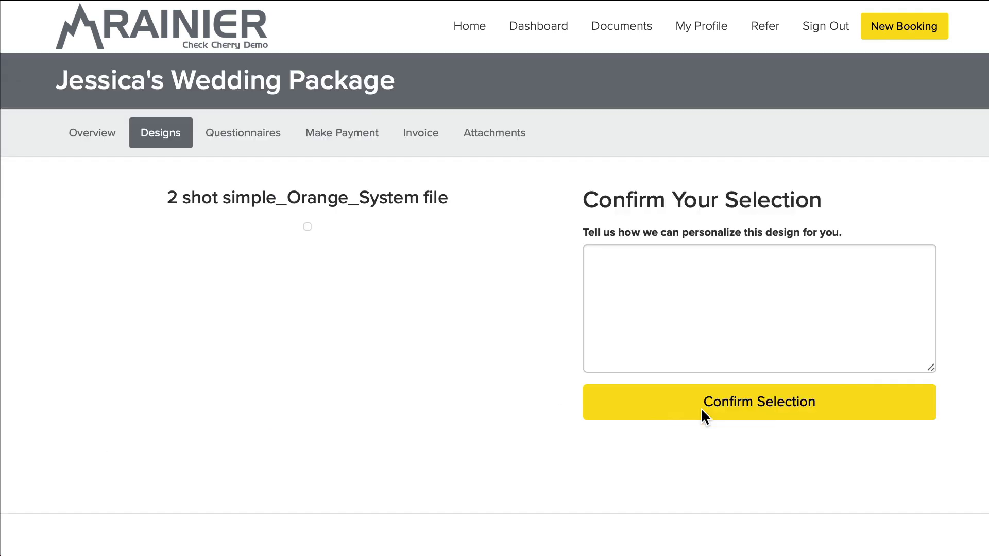
scroll(330, 295, down, 2)
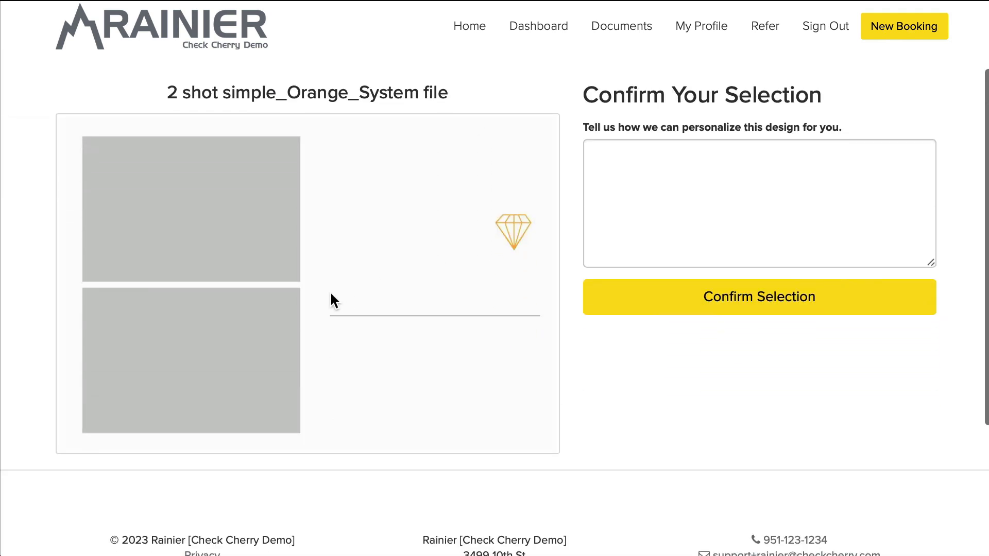
scroll(397, 222, up, 2)
key(alt+Left)
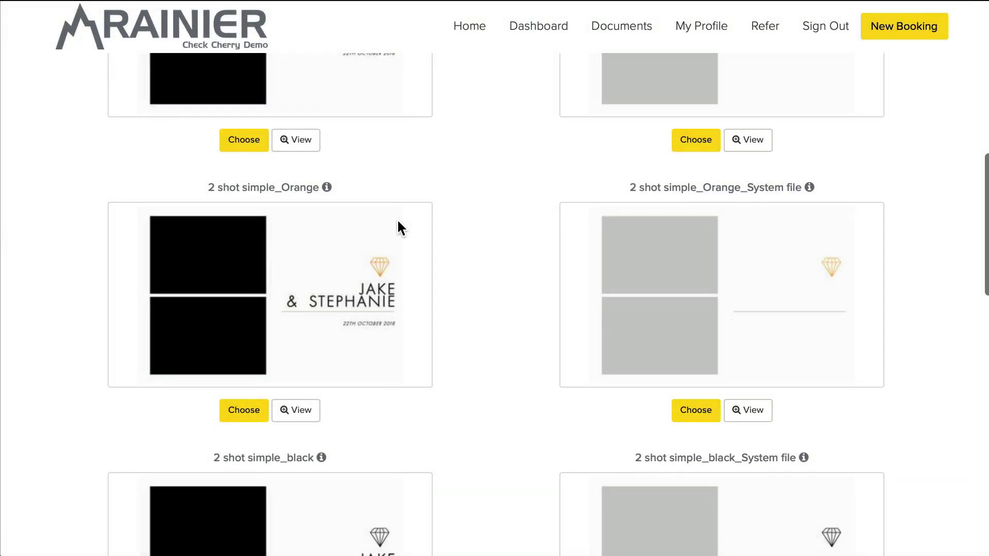
scroll(396, 219, down, 1)
click(306, 249)
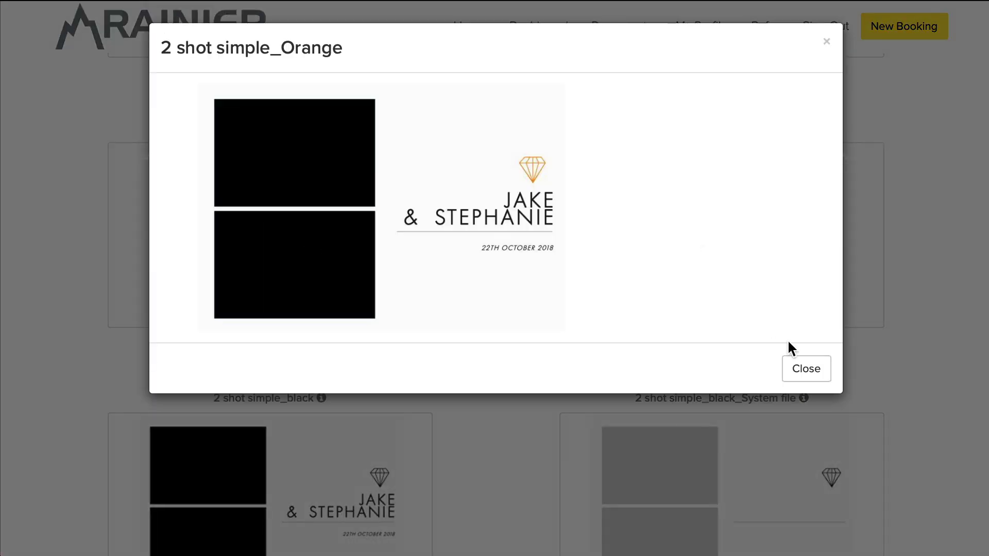
click(807, 367)
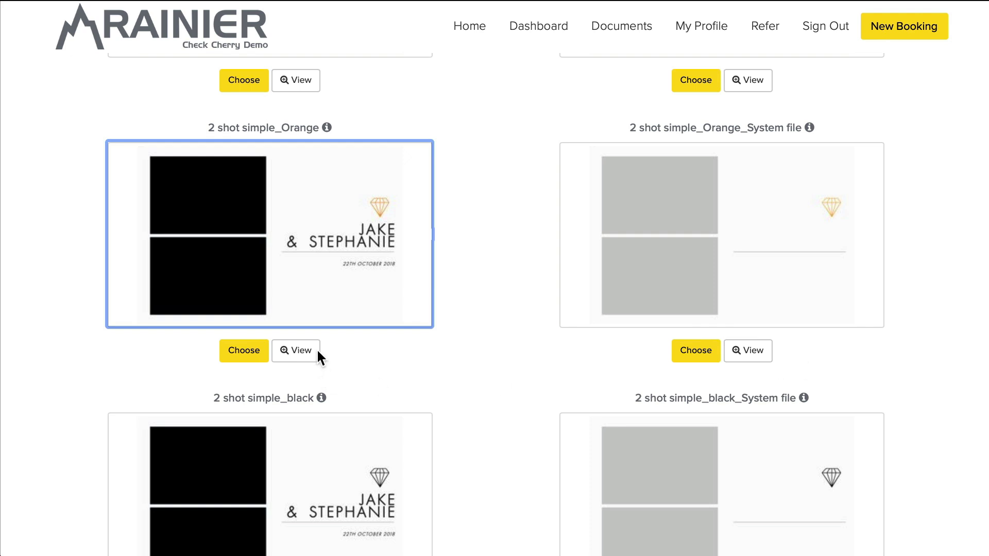
click(248, 341)
Enter the couple's names as the personalization request and confirm the Orange template selection.
click(695, 290)
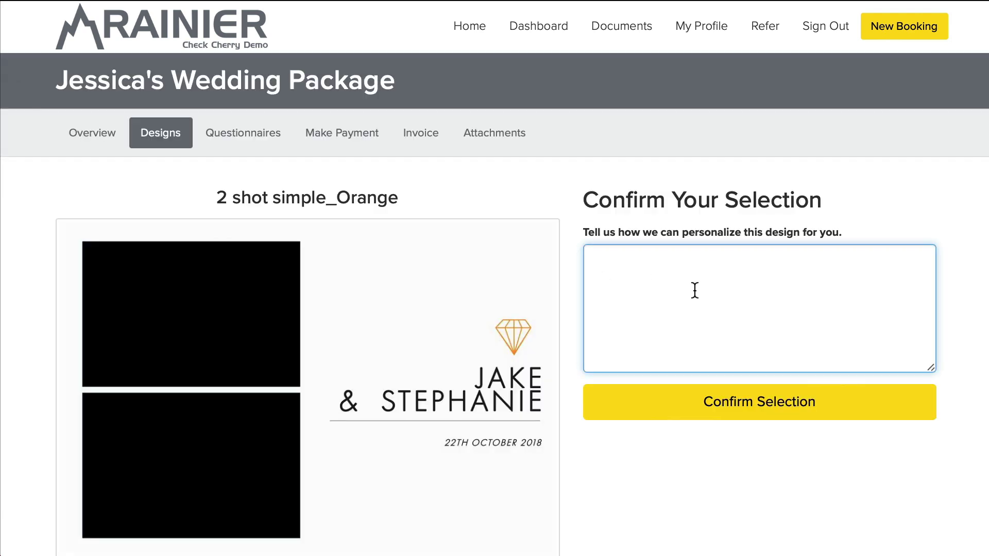
text(Judd & Jessica)
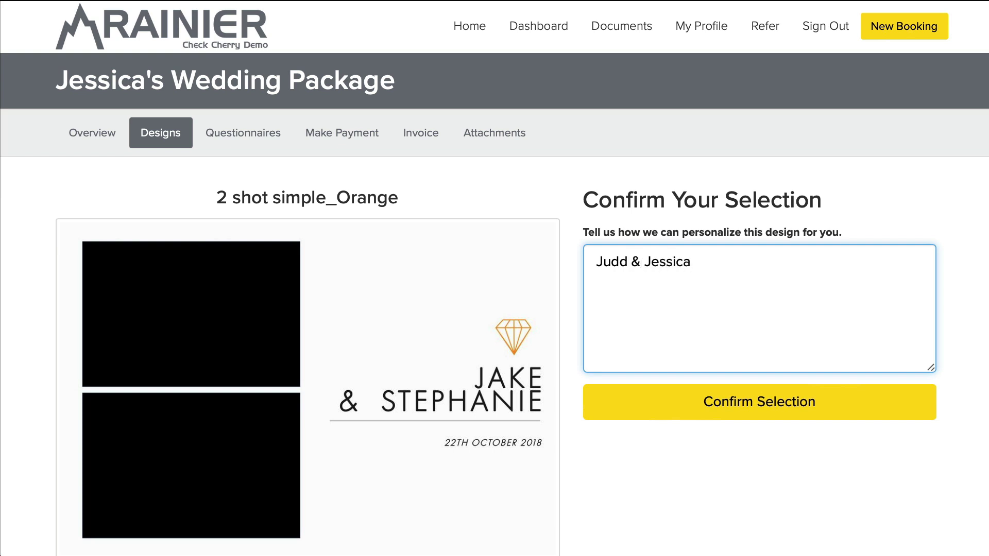
click(718, 404)
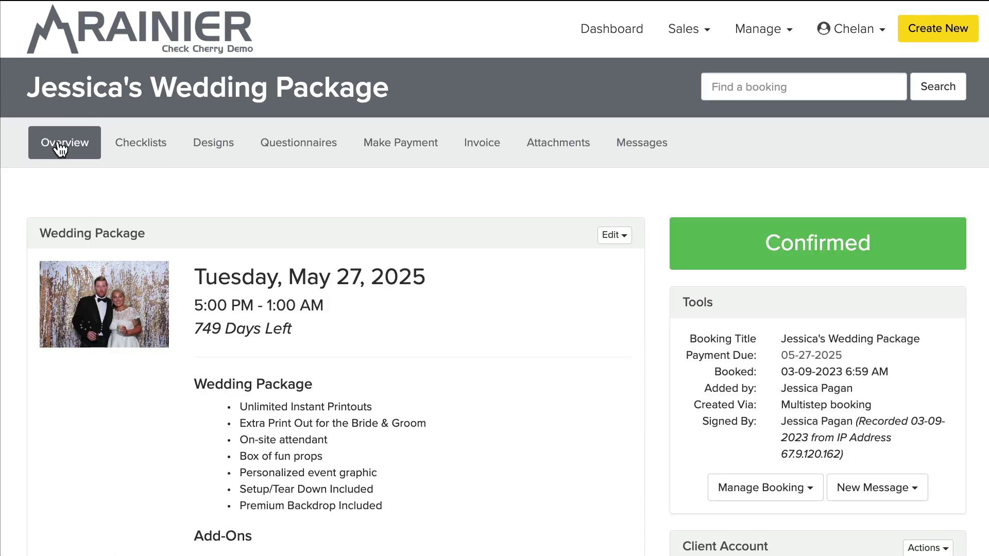
Review the admin design page: 2 shot simple_Orange, Pending Artwork status, and the client's personalization text.
click(211, 149)
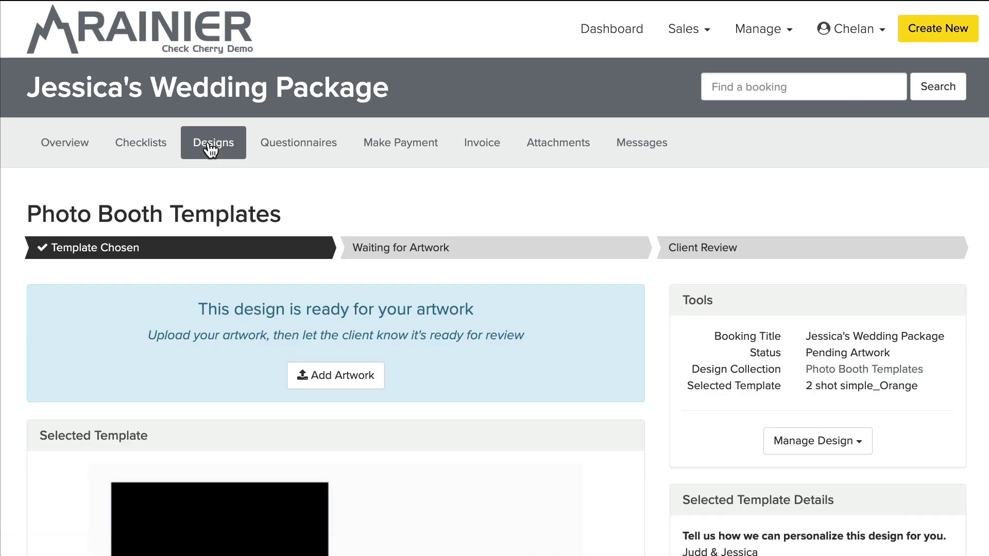
scroll(211, 148, down, 3)
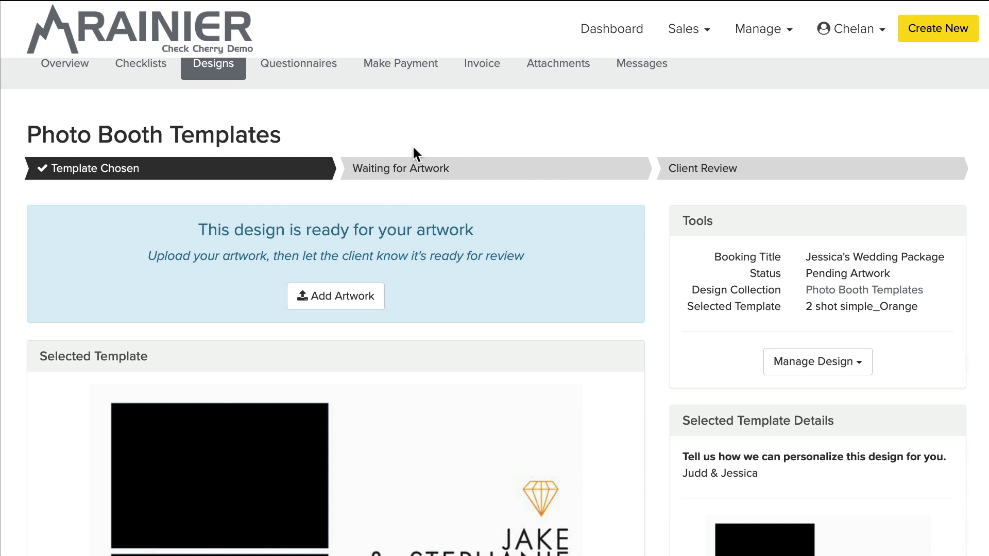
scroll(413, 155, down, 3)
drag(770, 319, 682, 324)
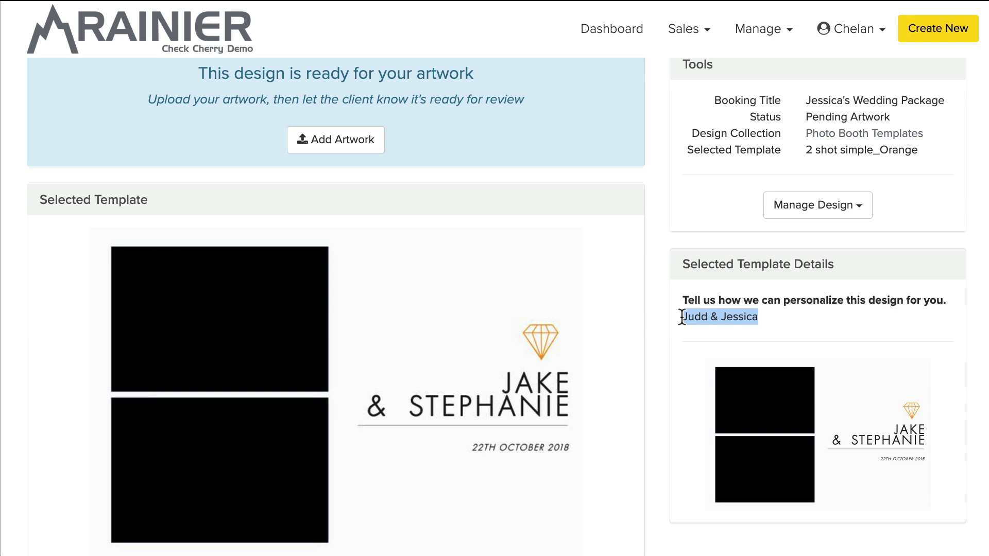
click(666, 302)
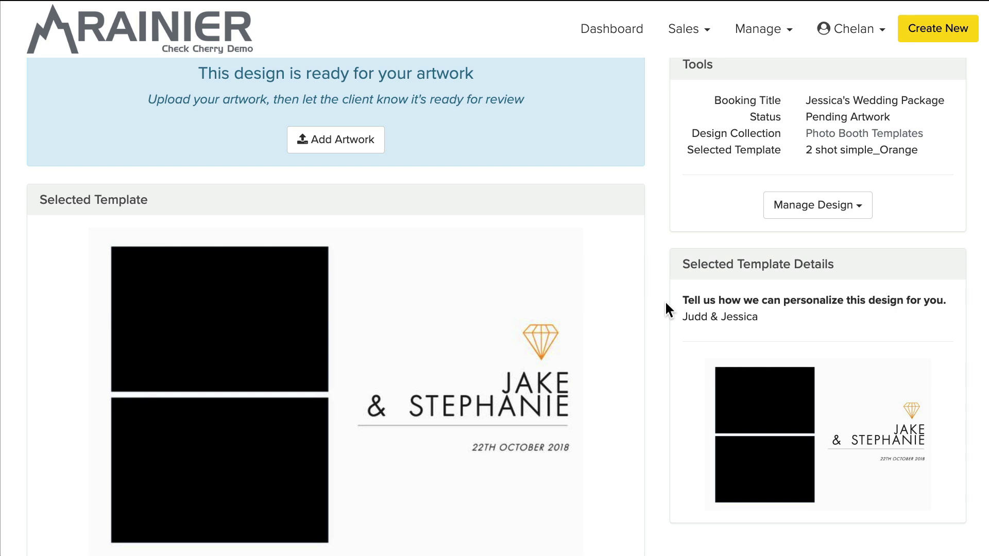
scroll(666, 303, down, 1)
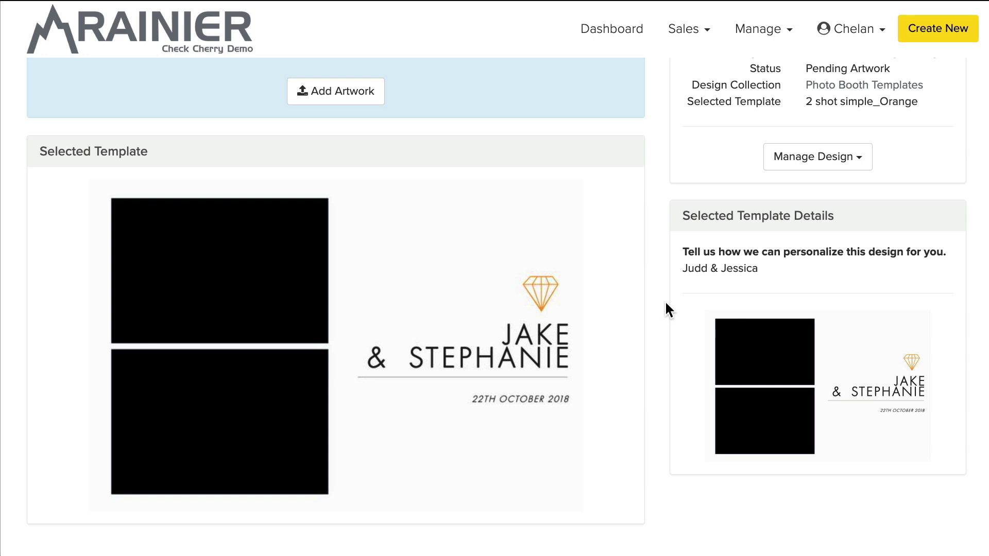
scroll(666, 309, up, 2)
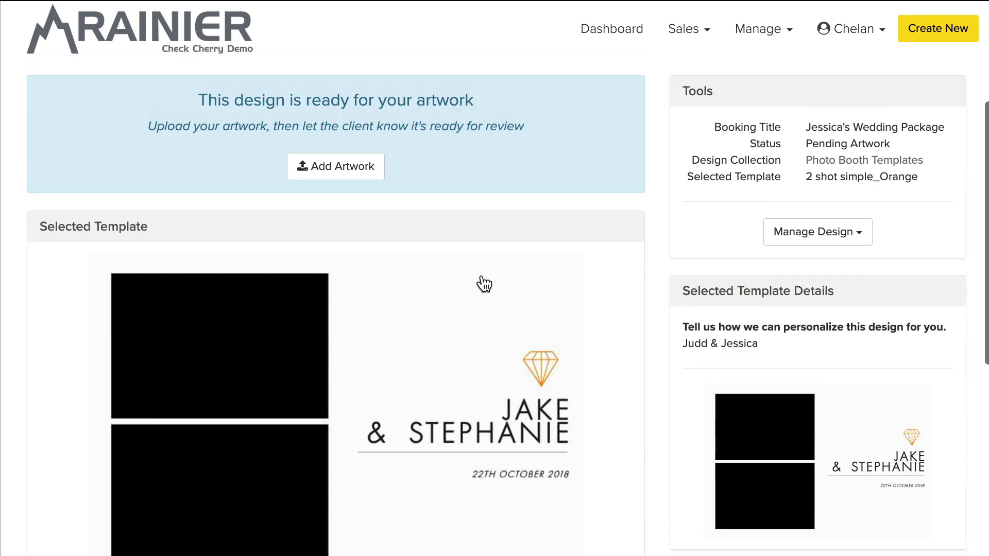
Upload 2 shot simple_Orange.jpg as Artwork #1, moving the design to Review Artwork.
click(320, 178)
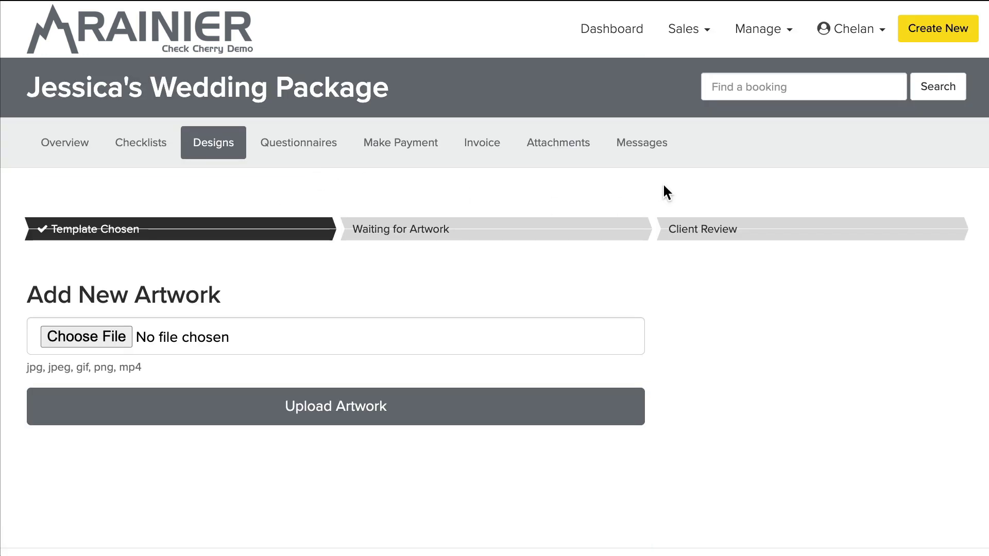
click(88, 342)
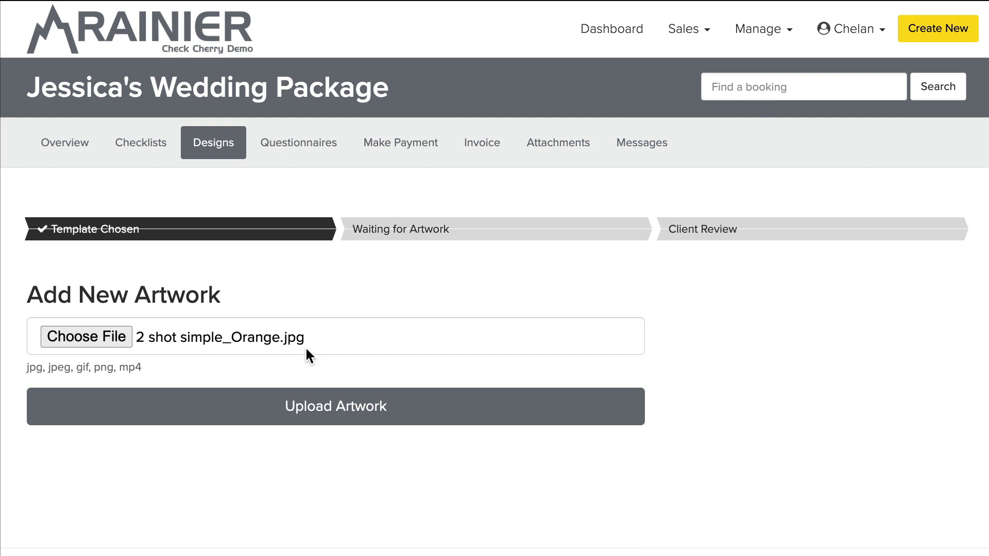
click(261, 407)
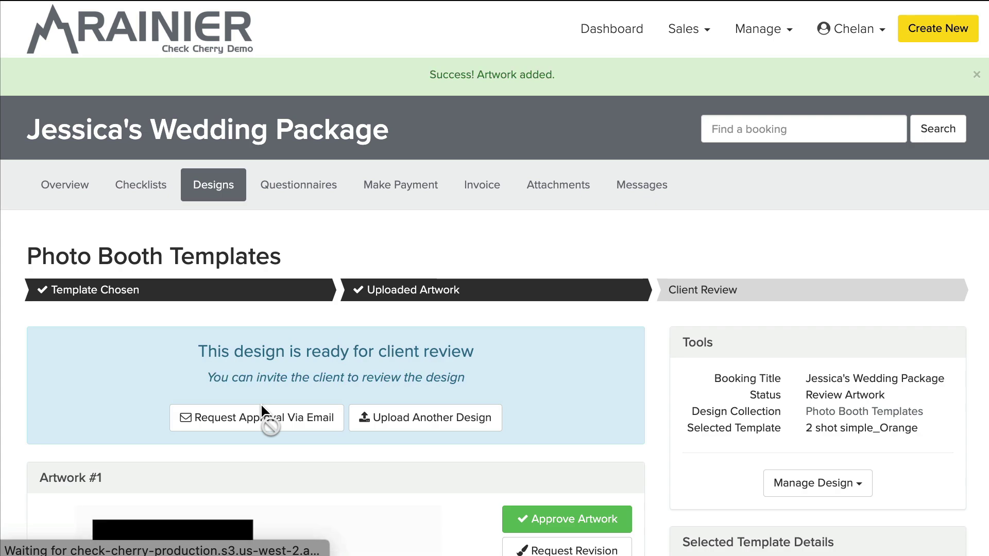
scroll(262, 408, down, 8)
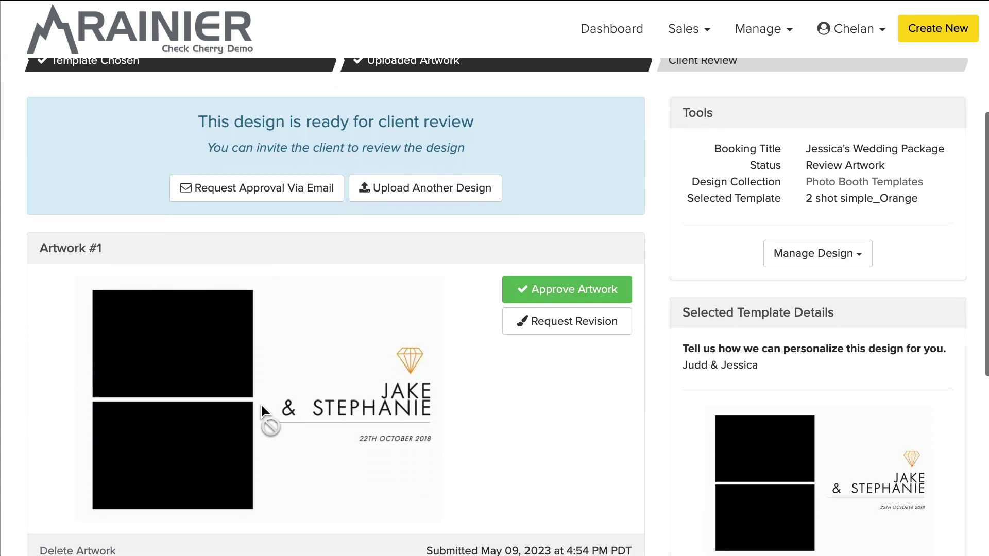
scroll(260, 403, up, 8)
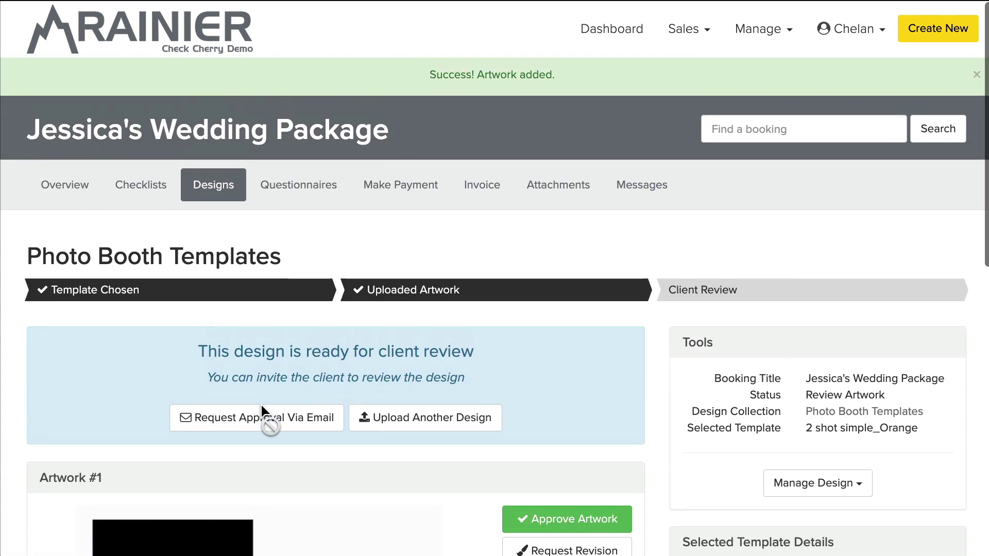
scroll(261, 407, down, 6)
scroll(263, 407, up, 4)
scroll(454, 238, down, 1)
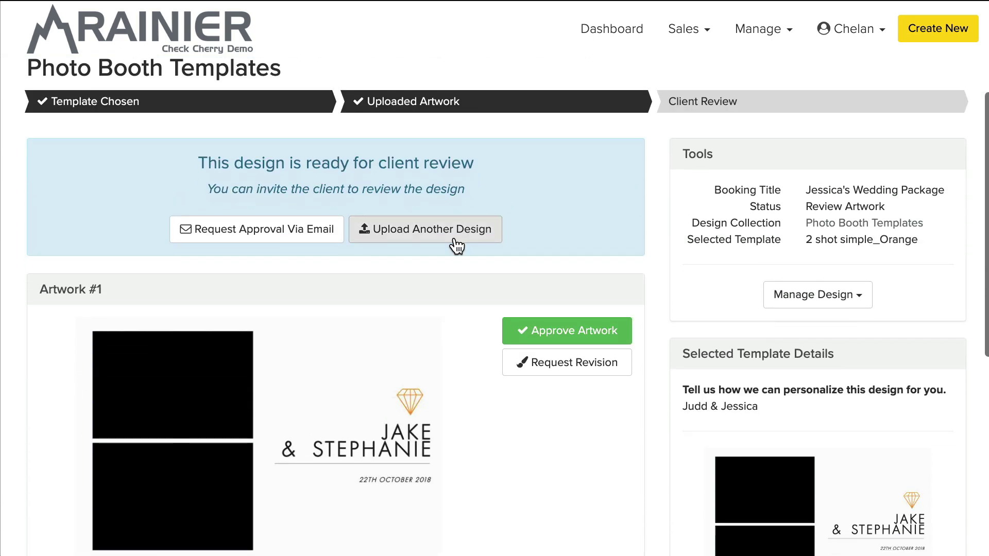
Send the client an email requesting approval of Artwork #1.
click(237, 238)
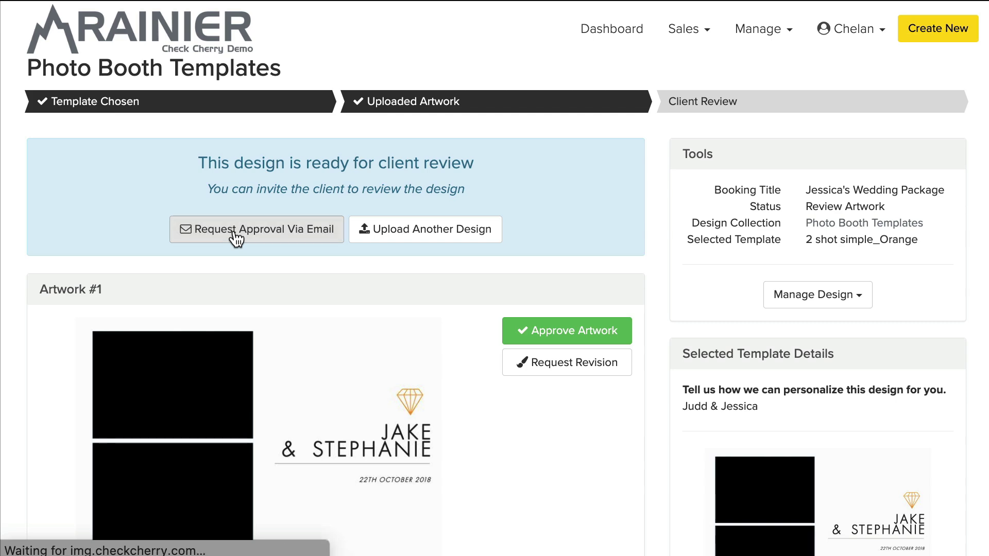
scroll(236, 238, down, 5)
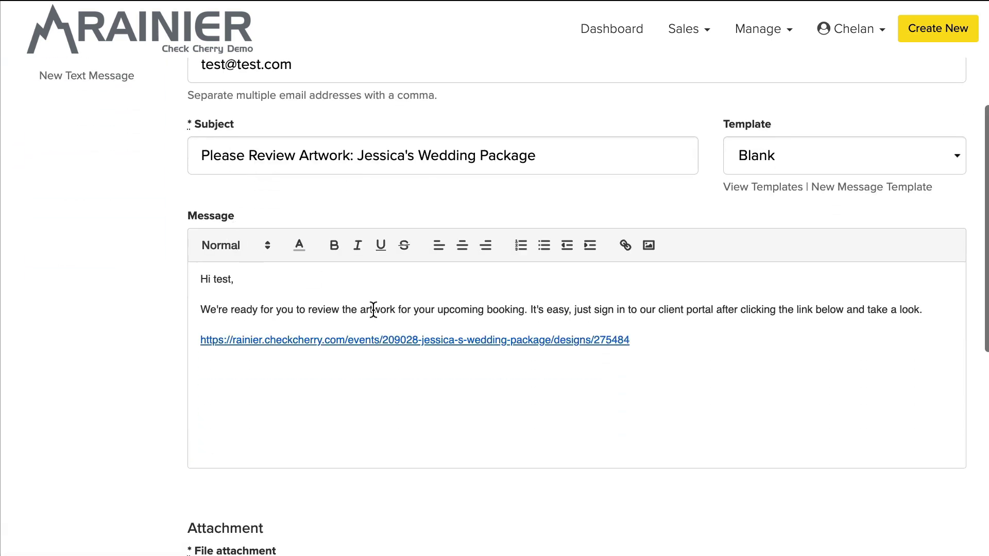
scroll(371, 309, down, 6)
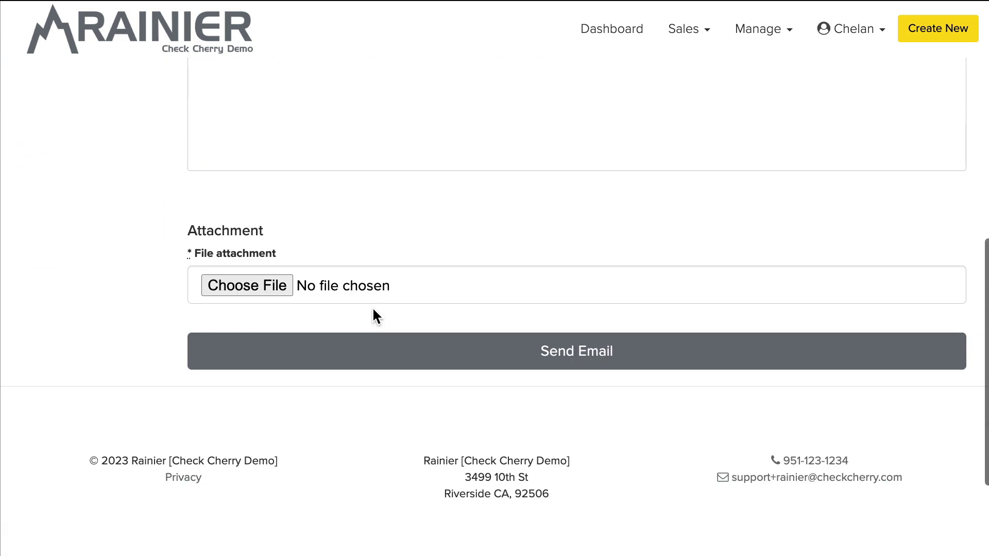
click(411, 364)
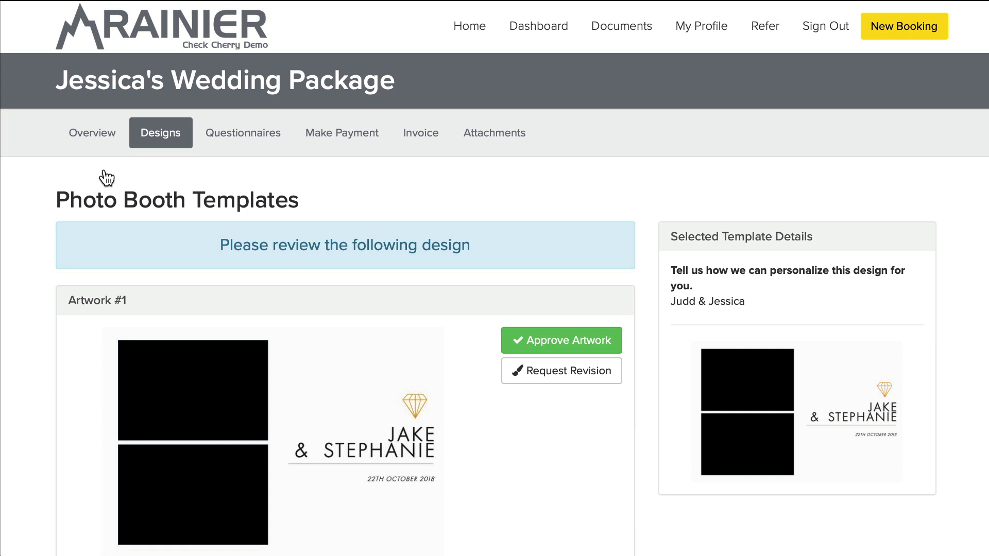
Dismiss the revision feedback form and approve Artwork #1 as the client.
scroll(106, 178, down, 2)
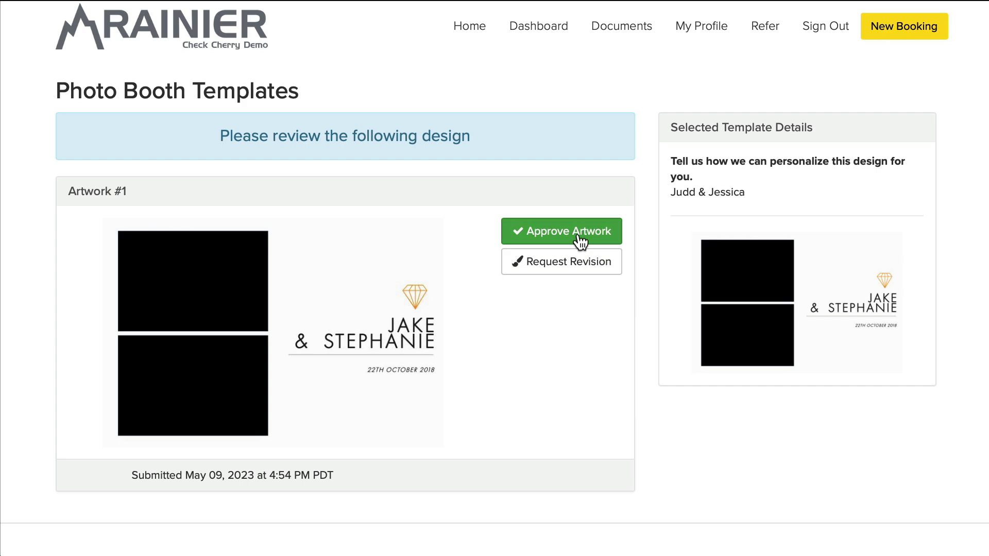
click(578, 272)
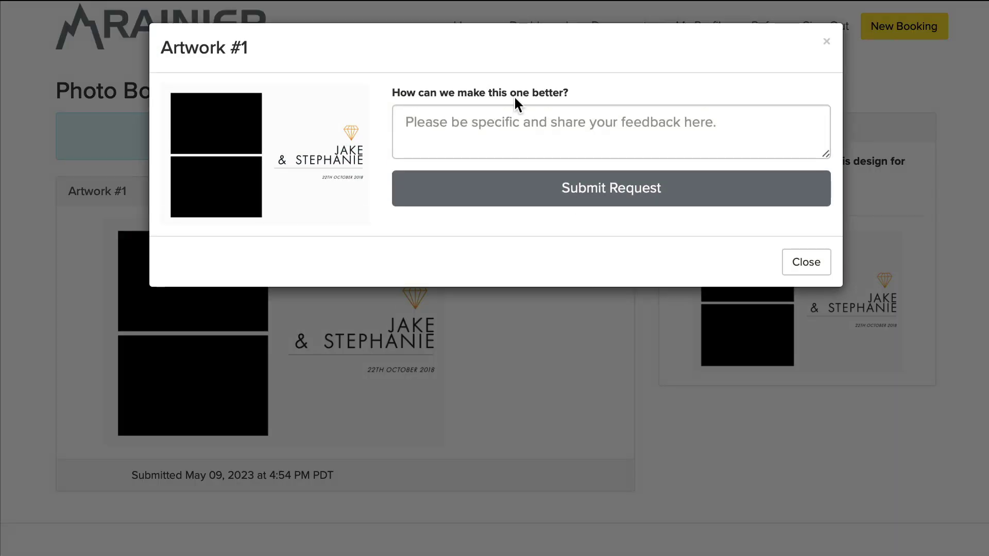
click(441, 118)
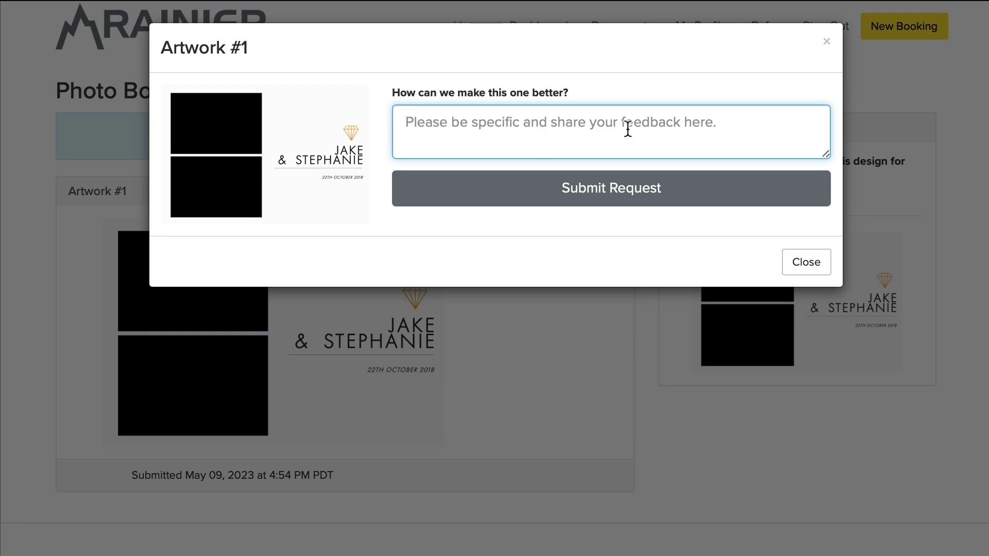
click(827, 42)
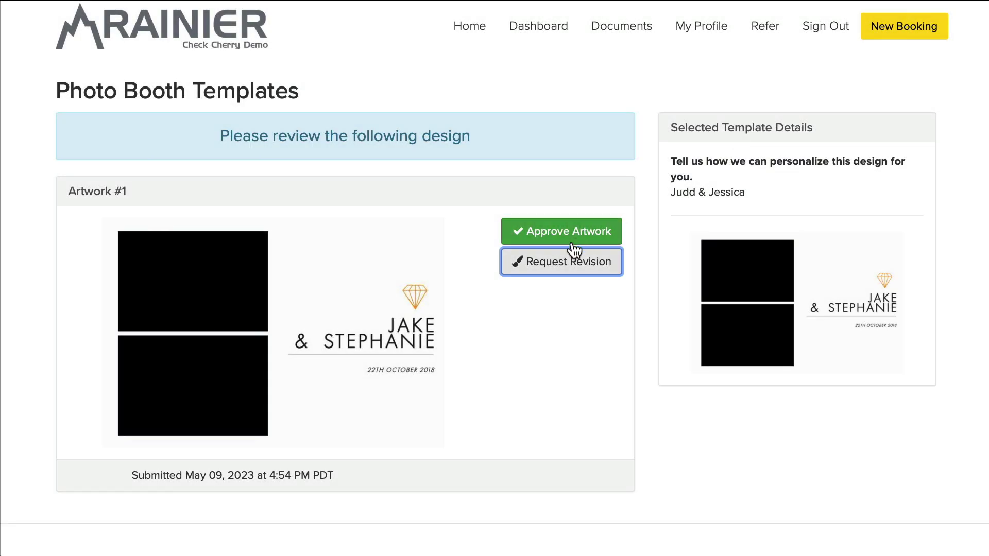
click(598, 233)
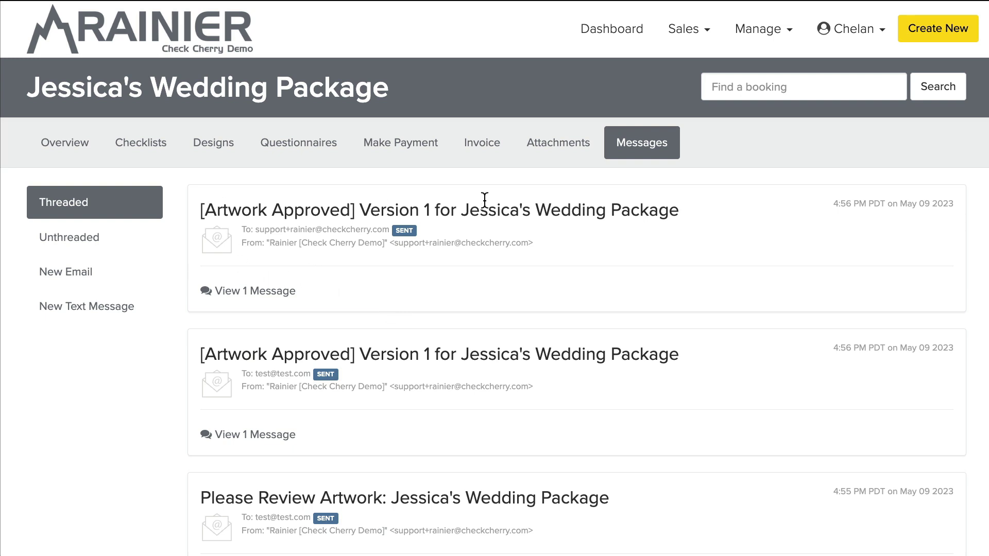
Check the Design Iteration History in the admin Designs tab for the approved Artwork #1.
click(210, 154)
scroll(206, 154, down, 4)
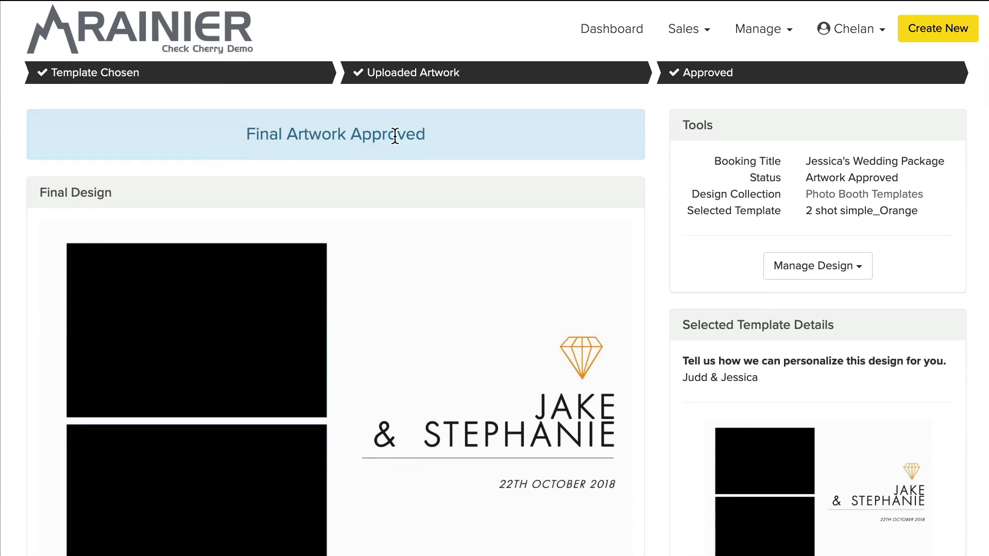
scroll(395, 136, down, 4)
scroll(397, 139, down, 2)
scroll(397, 142, down, 6)
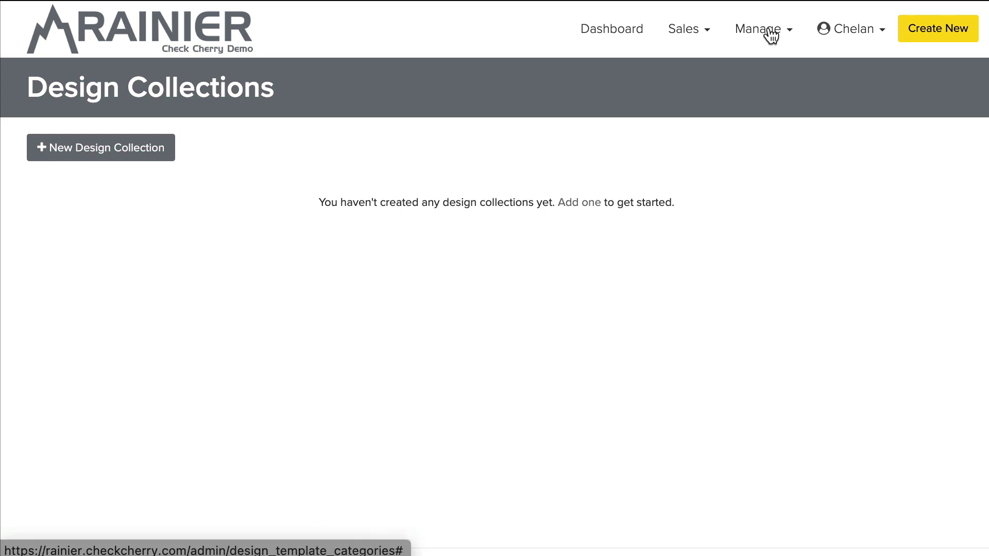
Create a design collection named 'Photo Booth Templates' under Manage > Design Collections and review its templates.
click(771, 33)
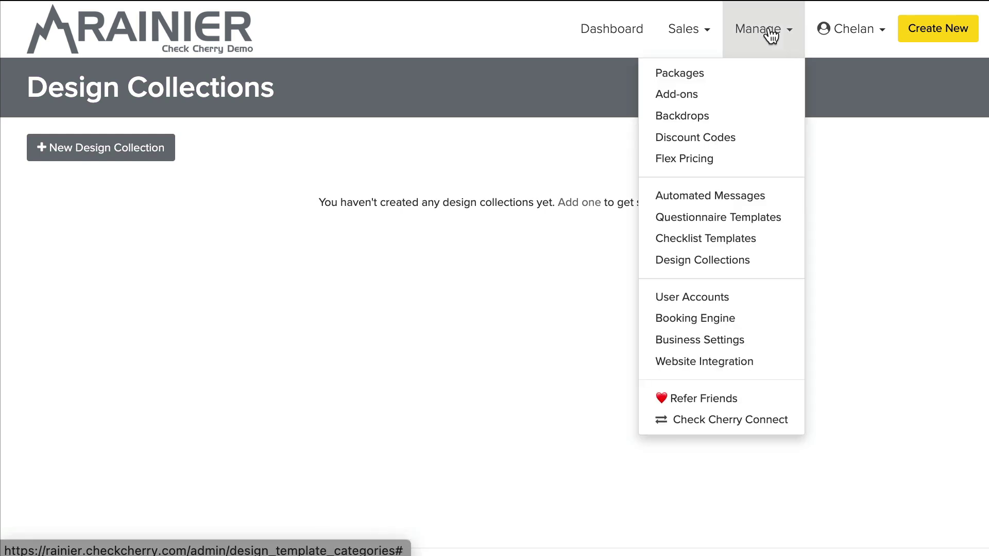
click(745, 262)
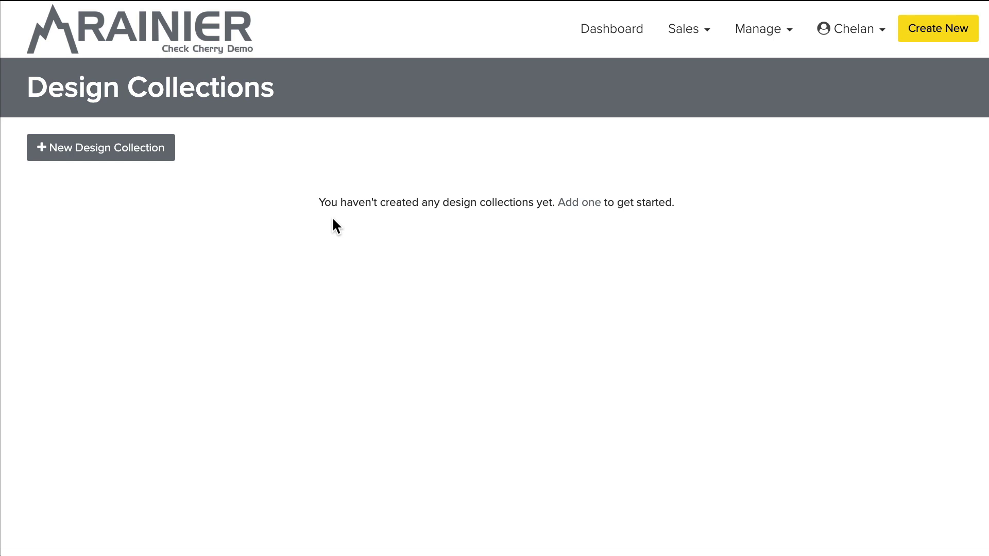
click(126, 158)
click(218, 250)
text(Photo Booth Templates)
click(229, 332)
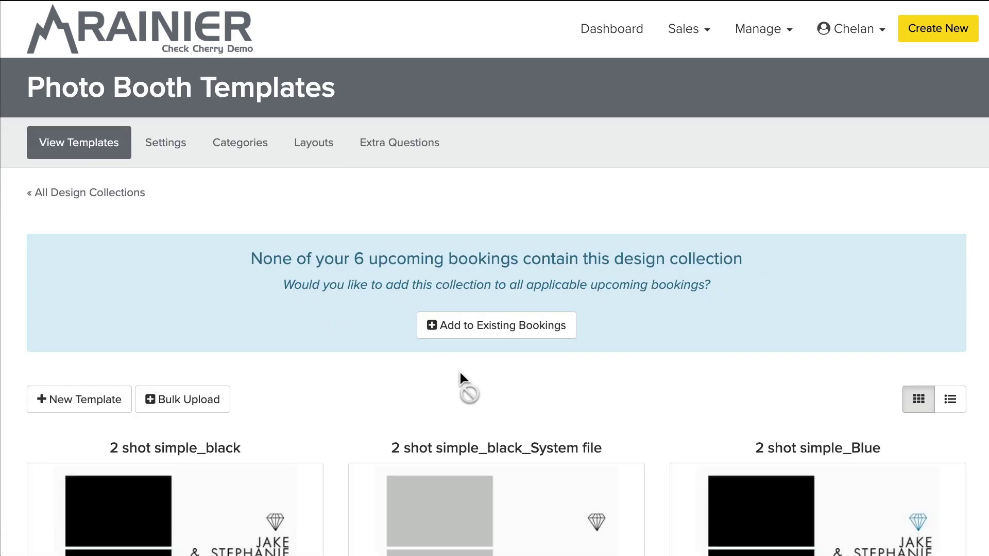
scroll(459, 371, down, 4)
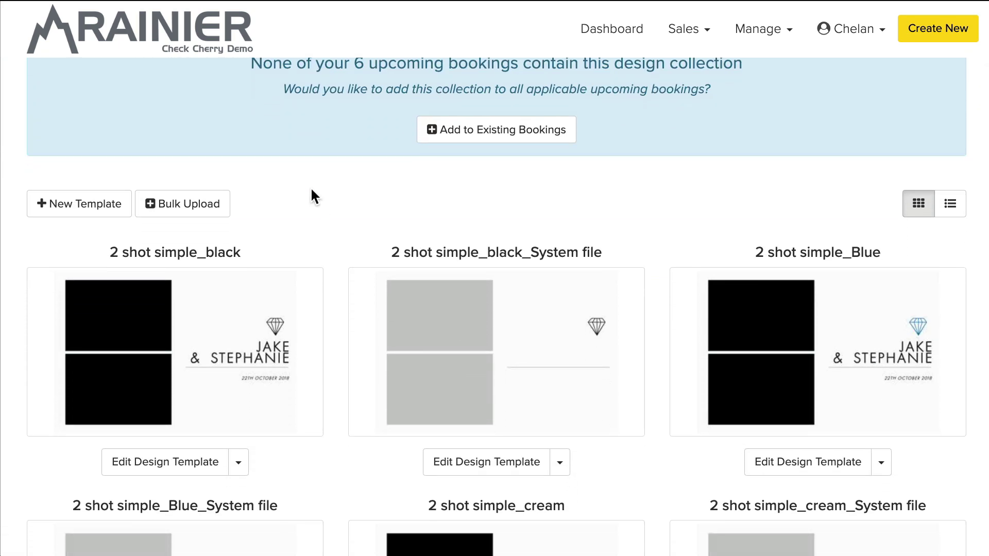
scroll(311, 190, down, 5)
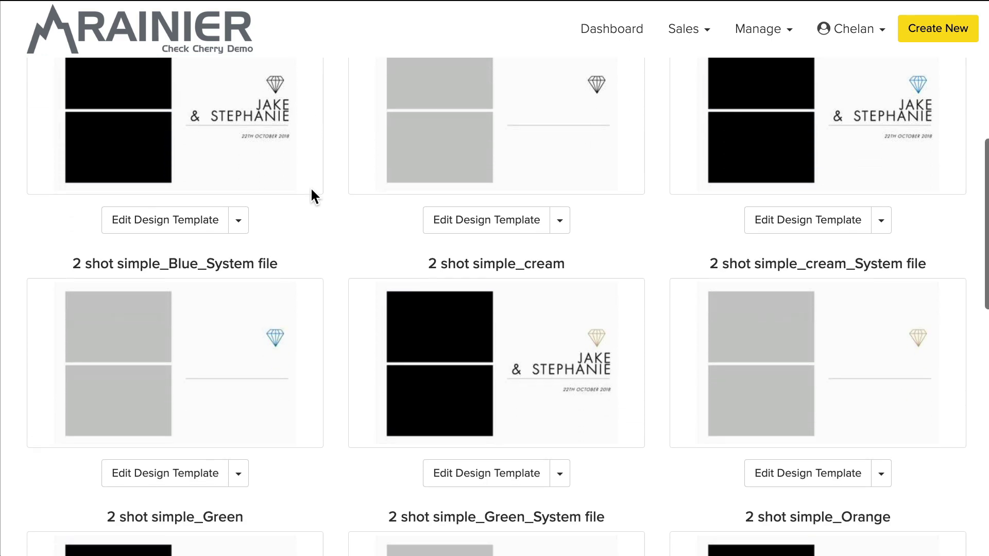
scroll(312, 190, up, 4)
scroll(310, 187, up, 5)
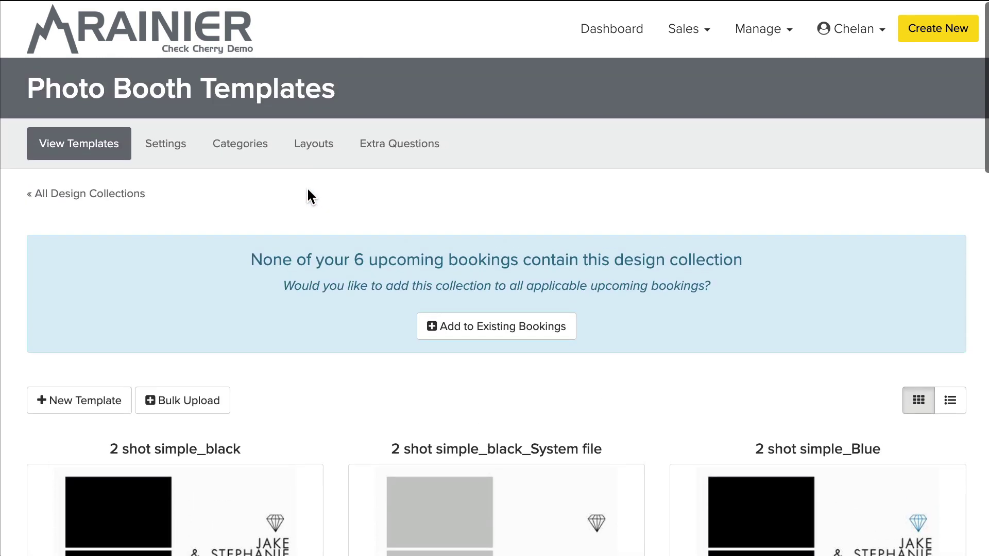
Check which packages the Photo Booth Templates collection is enabled for, then view its empty Categories.
click(171, 153)
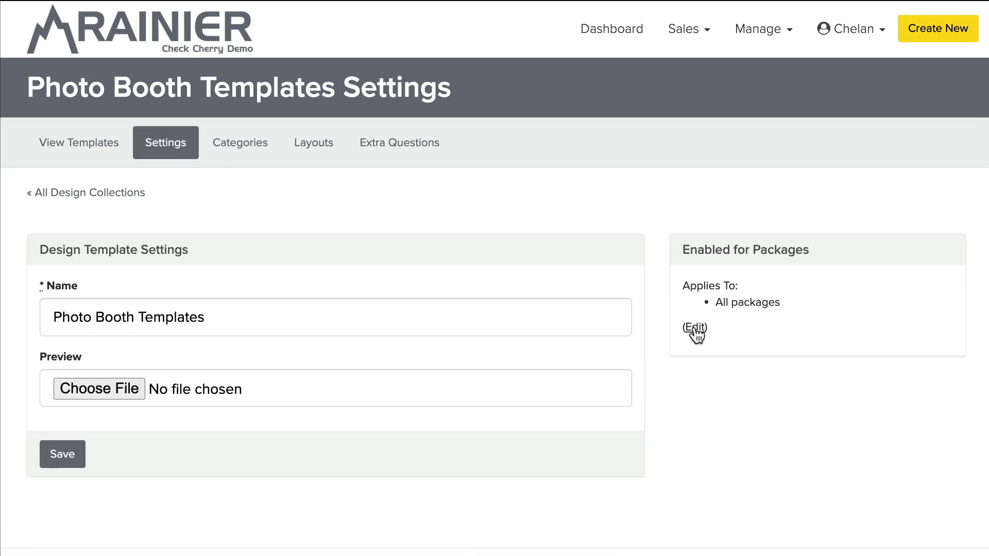
click(695, 328)
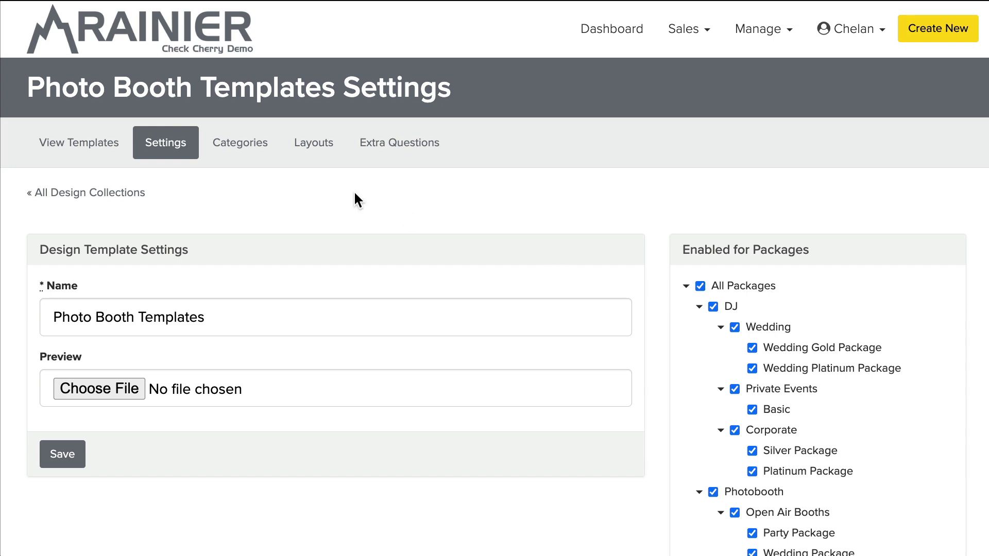
scroll(336, 193, down, 2)
scroll(336, 193, up, 2)
click(241, 147)
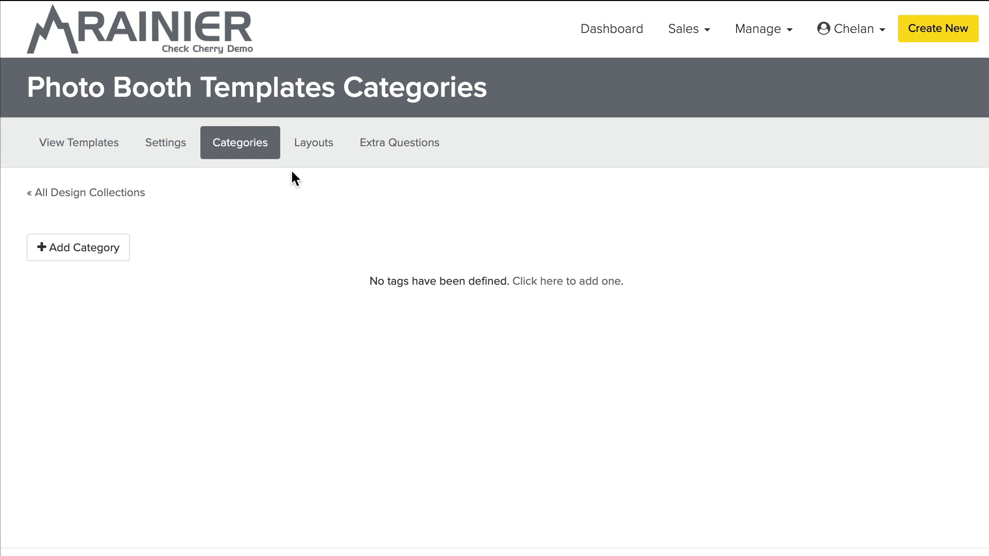
View the collection's empty Layouts, then its Extra Questions with the multiline personalization question.
click(313, 152)
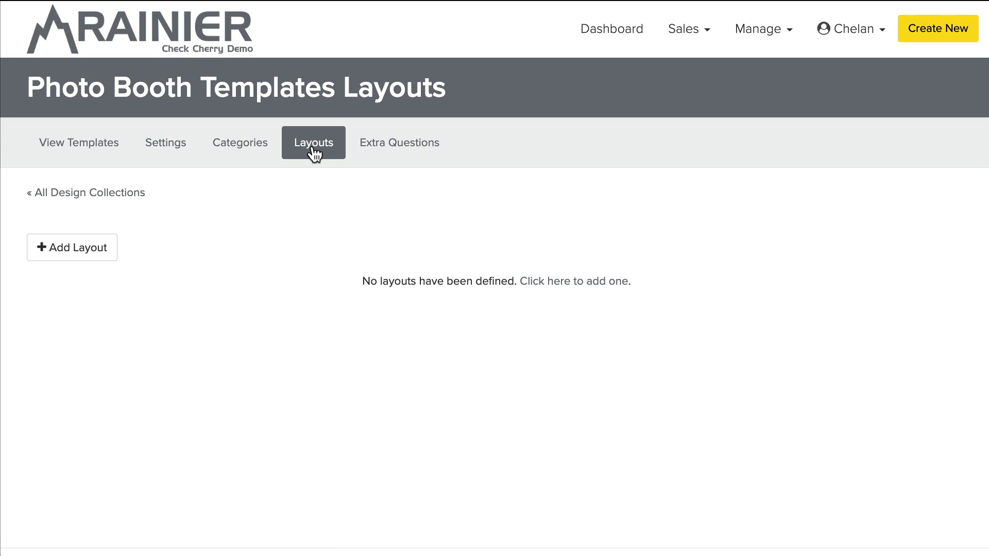
click(394, 145)
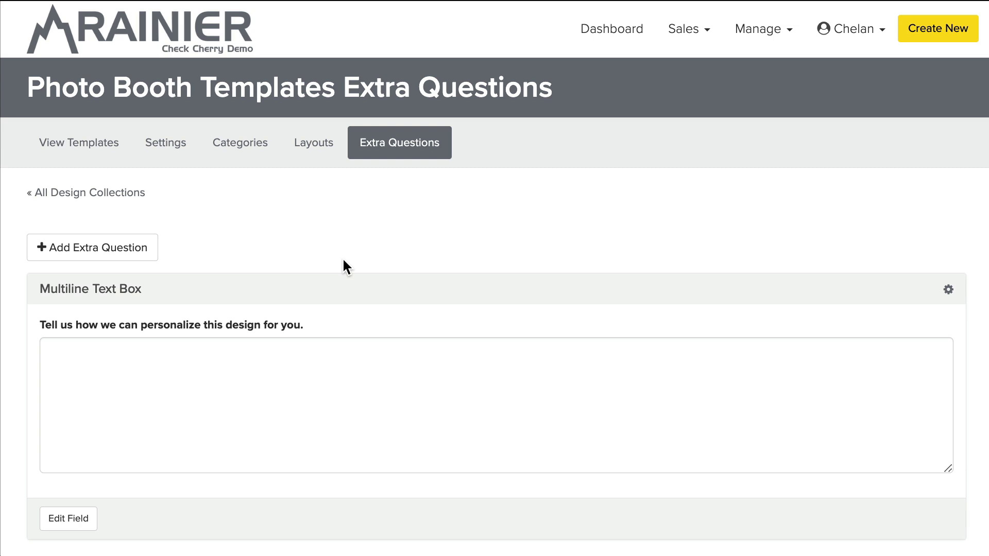
click(108, 246)
scroll(407, 240, down, 1)
click(407, 240)
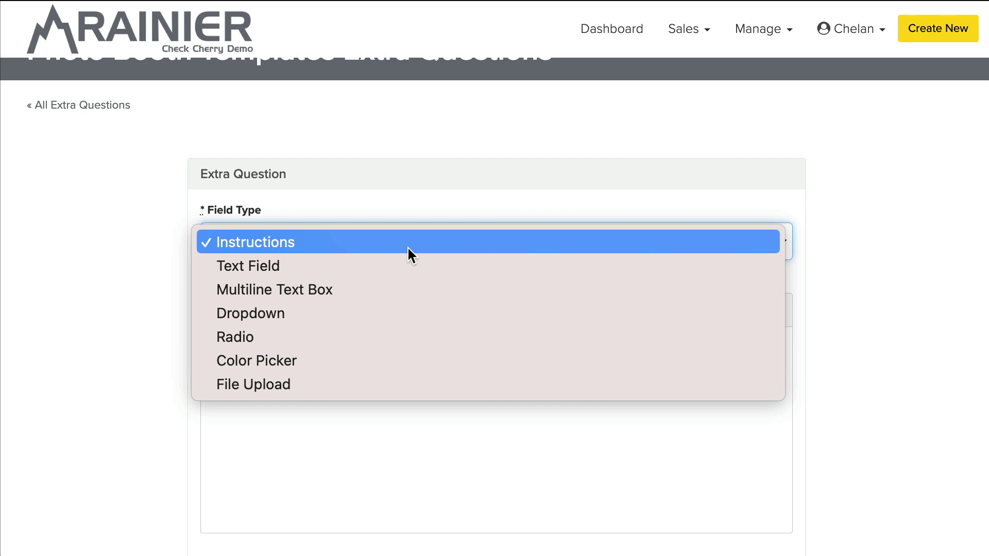
click(167, 183)
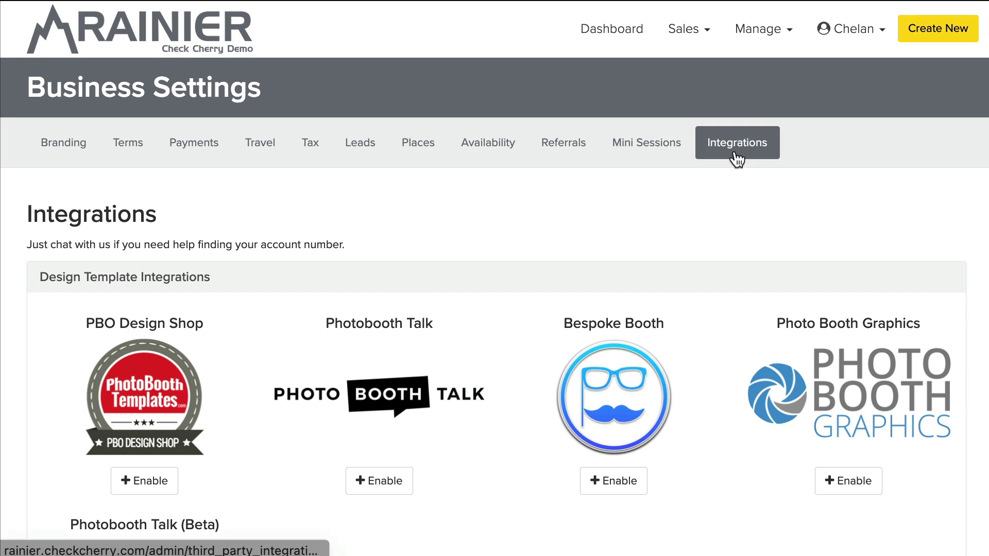
Enable Photobooth Talk under Business Settings > Integrations and confirm with Enable Integration.
scroll(583, 202, down, 2)
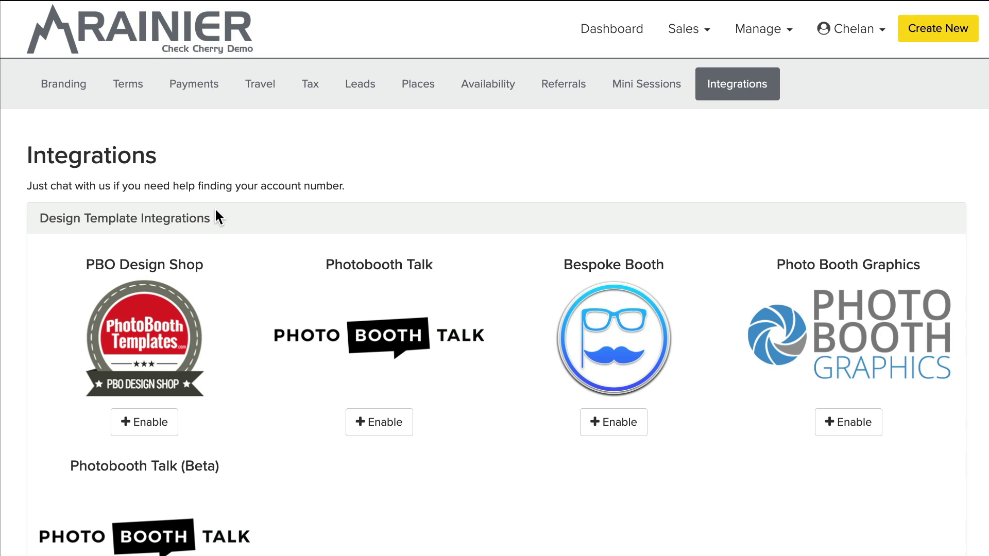
scroll(214, 207, down, 2)
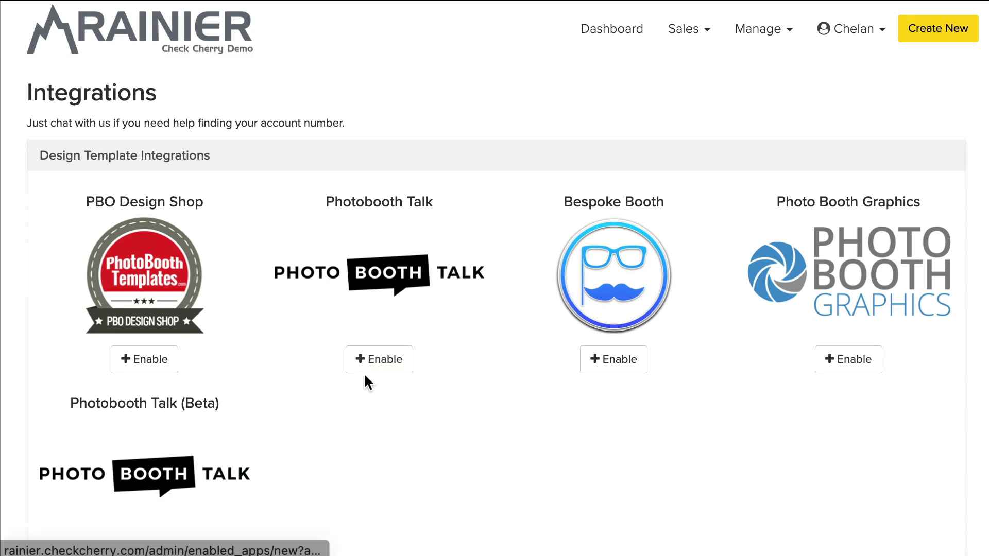
click(370, 359)
scroll(370, 363, down, 5)
scroll(371, 363, down, 2)
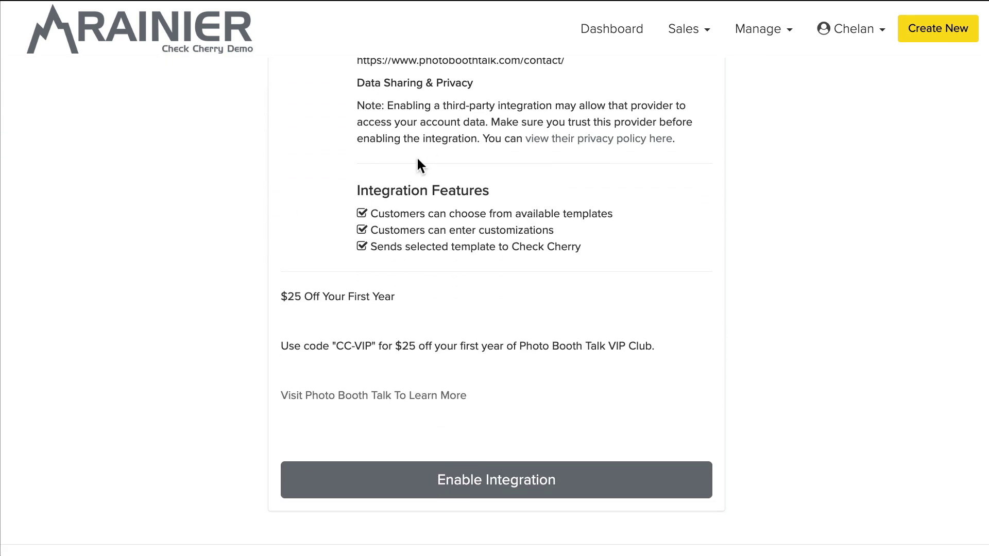
scroll(417, 164, down, 2)
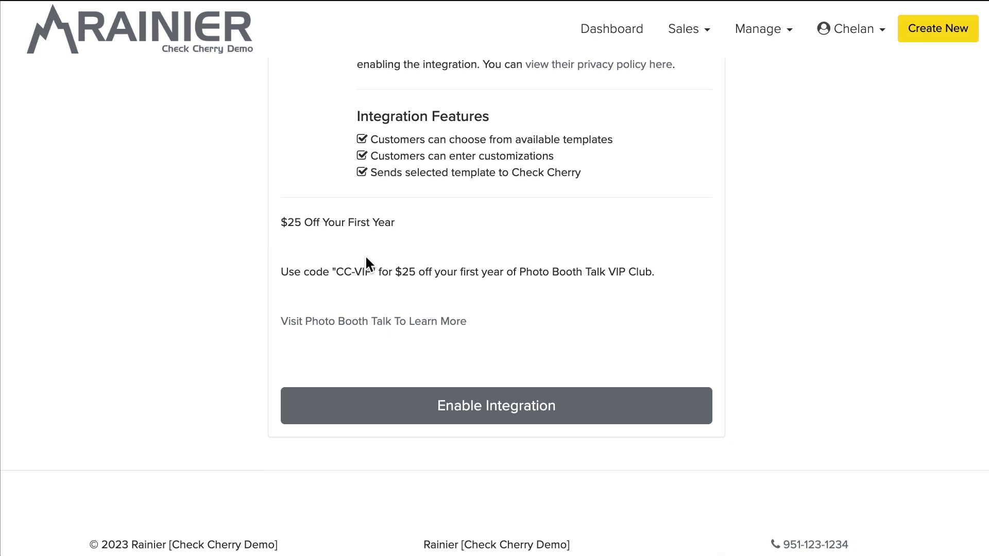
click(464, 426)
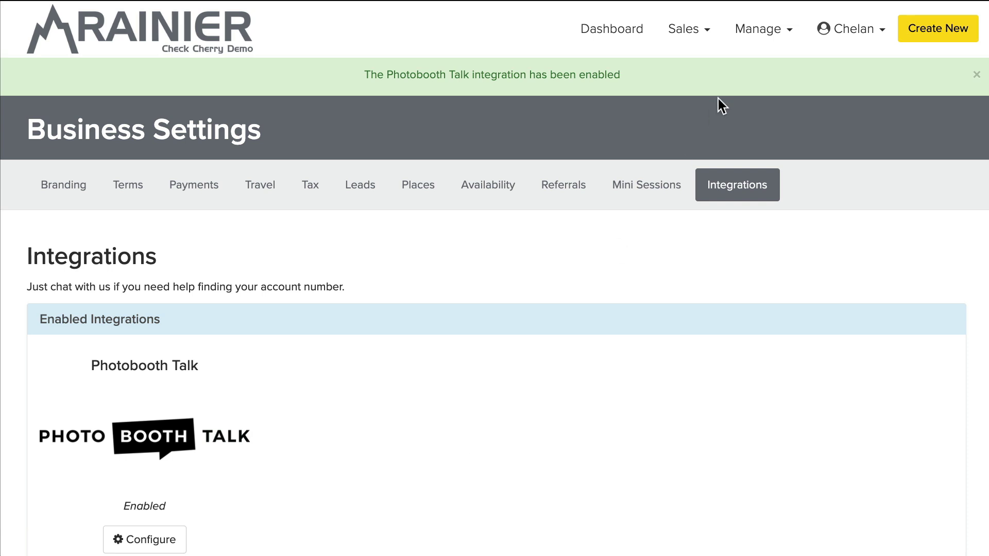
Import the Glam Booth Photobooth Talk collection from Manage > Design Collections, then return to All Design Collections.
click(753, 40)
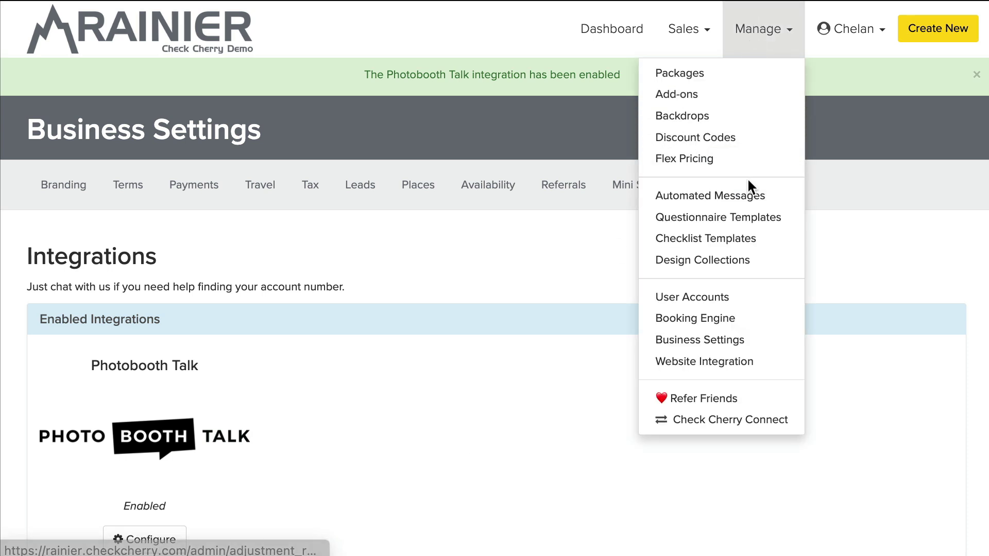
click(749, 257)
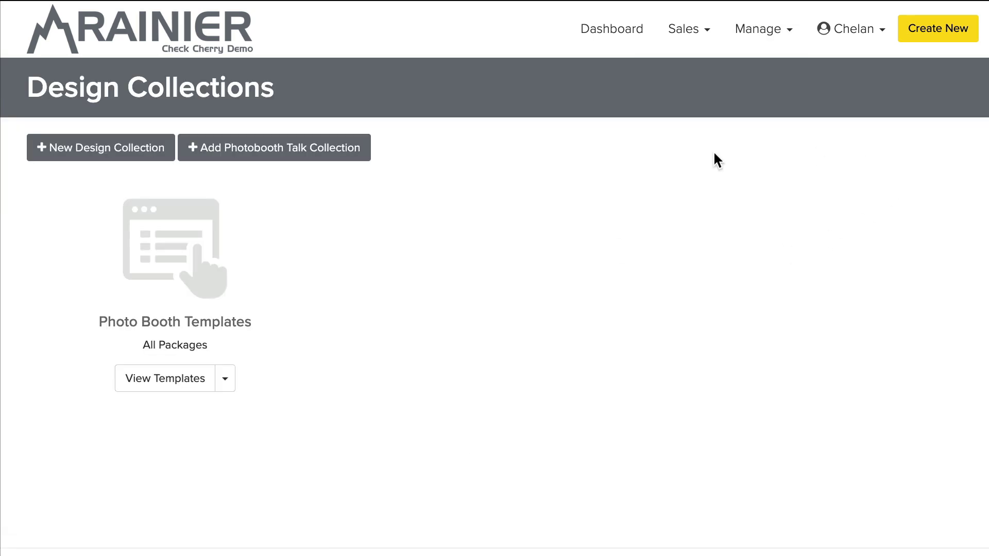
click(278, 154)
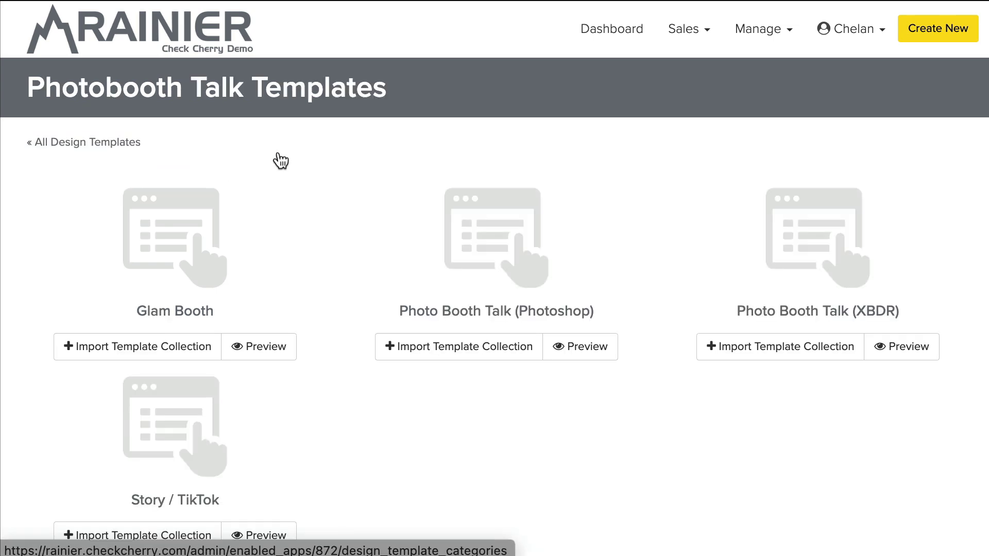
scroll(297, 121, down, 3)
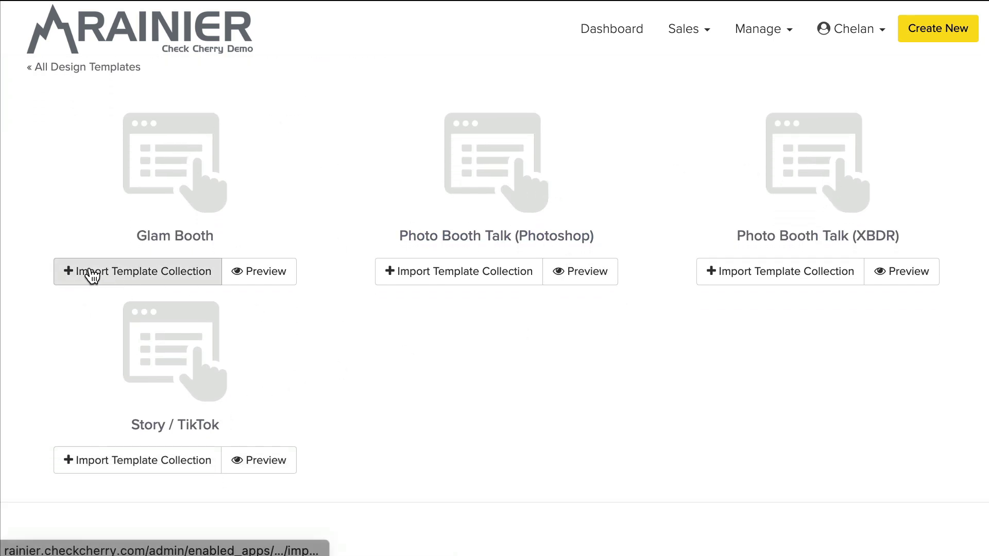
click(129, 278)
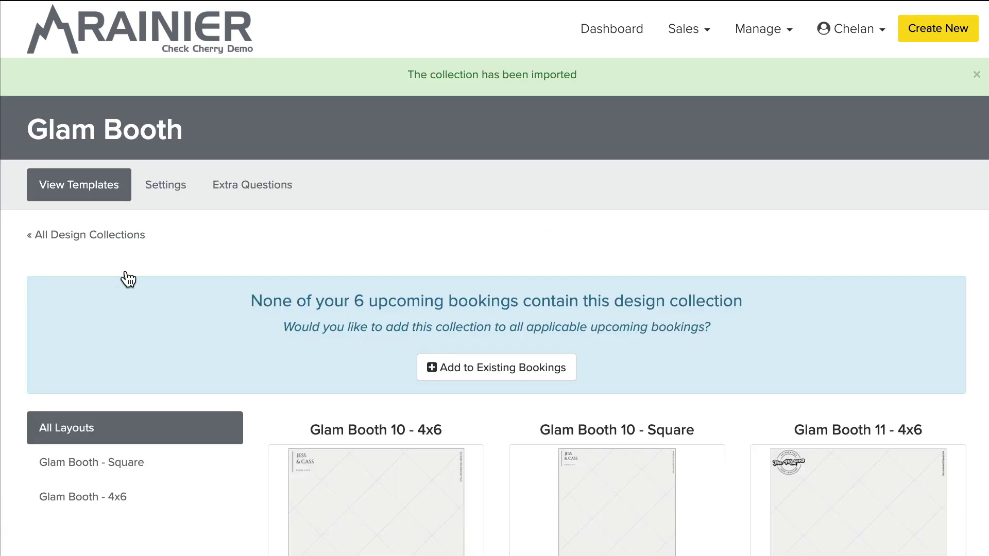
scroll(128, 278, down, 7)
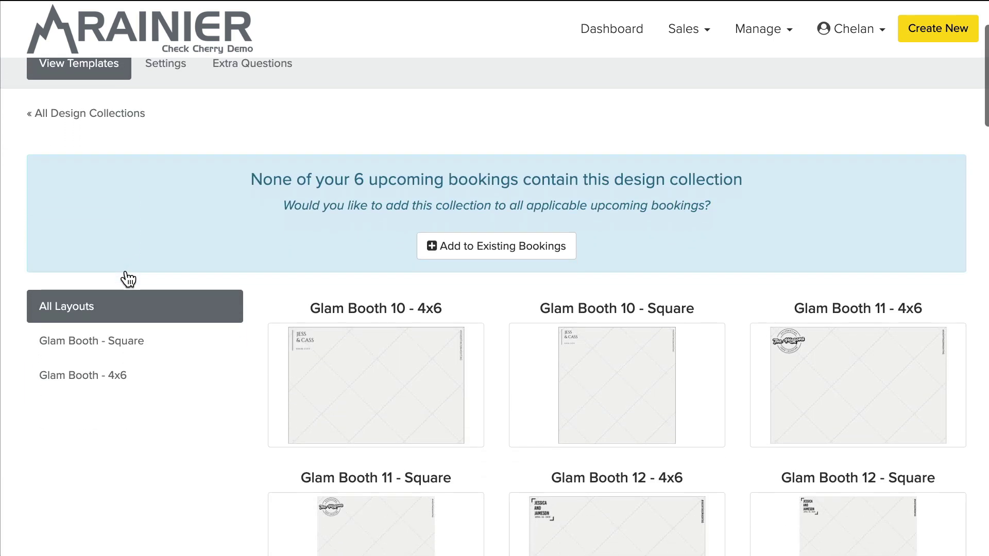
scroll(128, 278, up, 7)
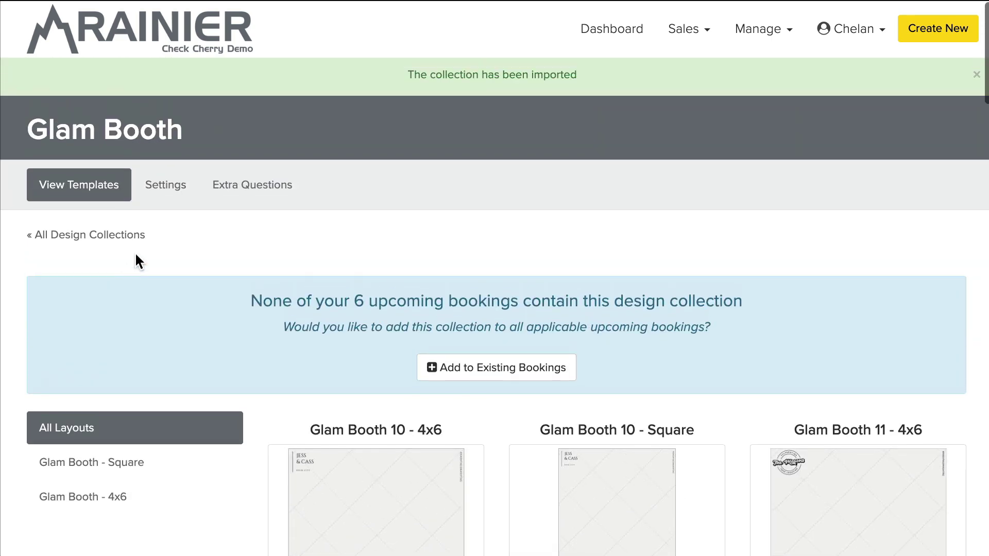
click(125, 241)
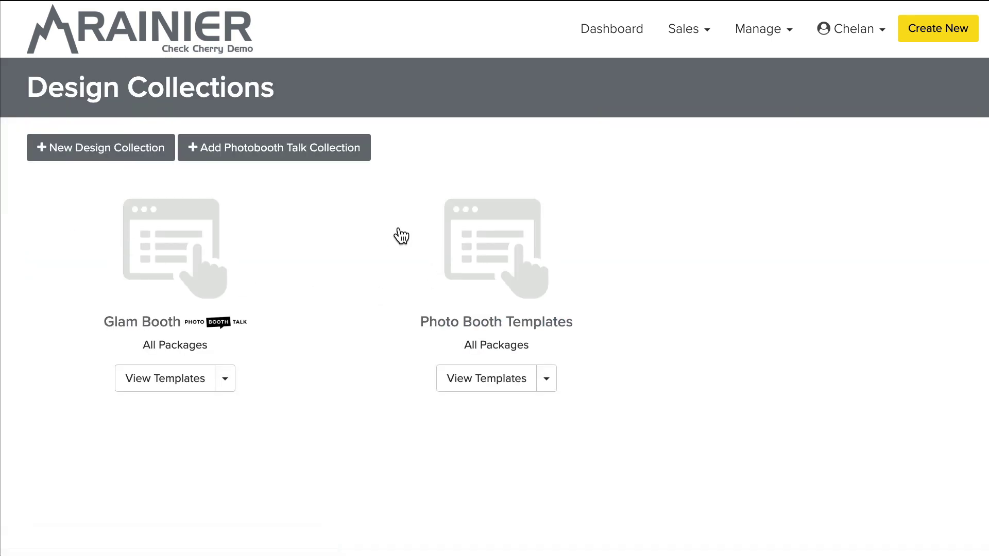